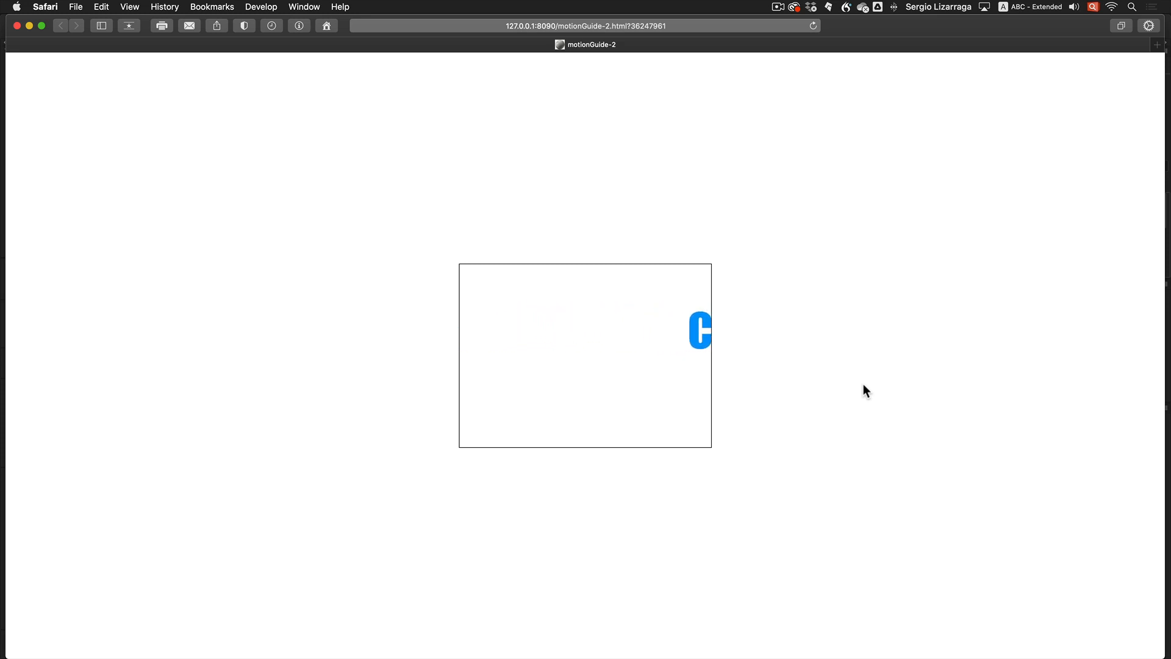
- Close the browser preview of the animation and clip the content that lies outside the stage
left_click(18, 26)
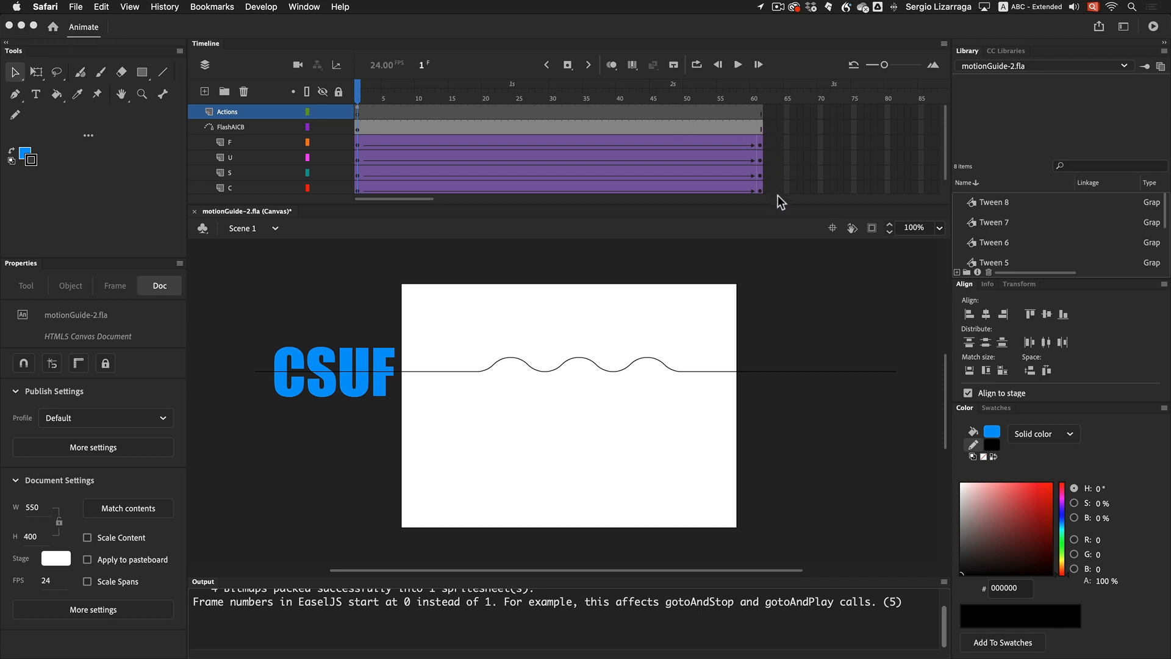
left_click(874, 232)
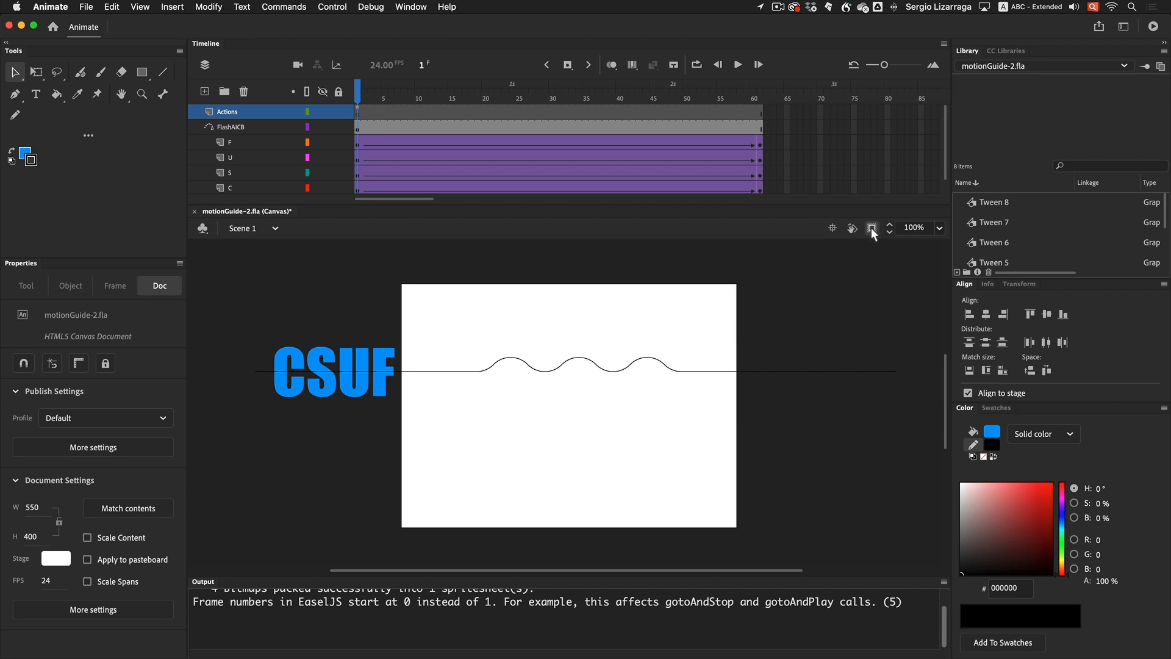
left_click(872, 228)
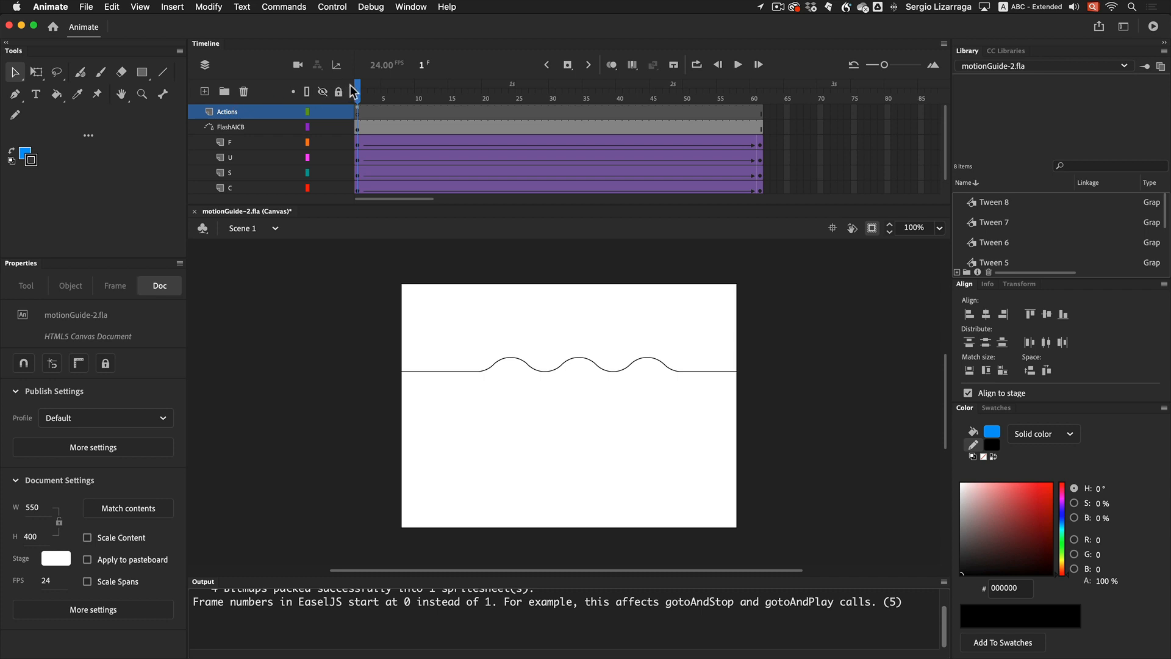
- Scrub the playhead through the whole CSUF animation and return it to frame 1
left_click_drag(358, 90, 774, 137)
left_click_drag(761, 93, 557, 107)
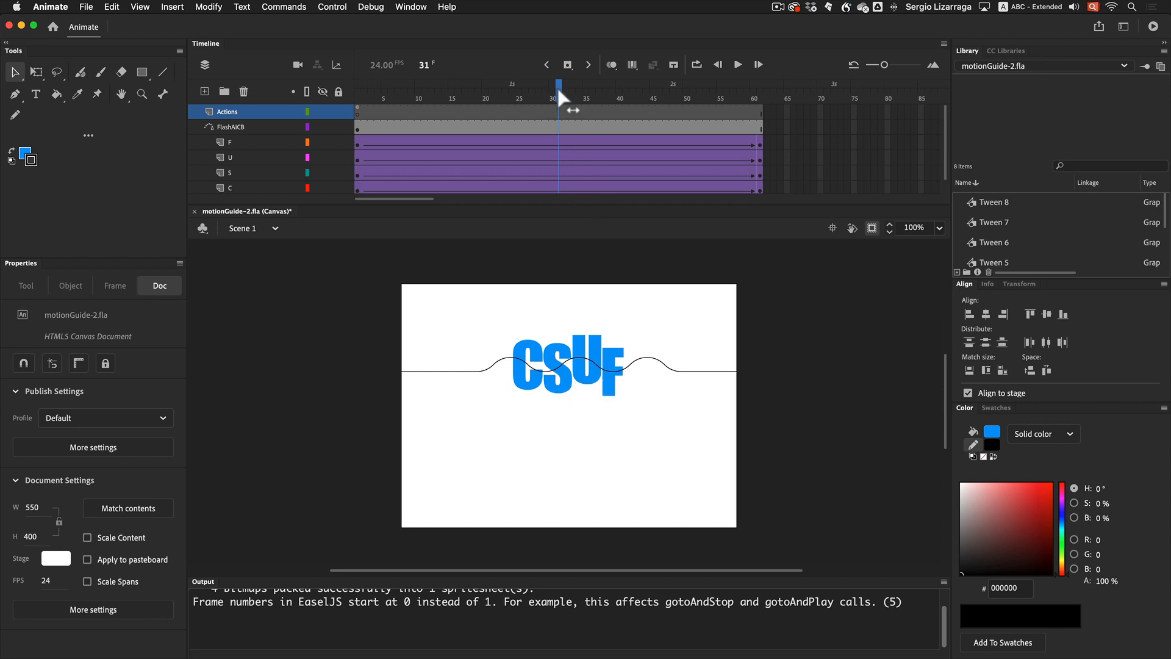
mouse_move(558, 86)
left_mouse_down()
mouse_move(337, 100)
mouse_move(758, 110)
mouse_move(355, 116)
left_mouse_up()
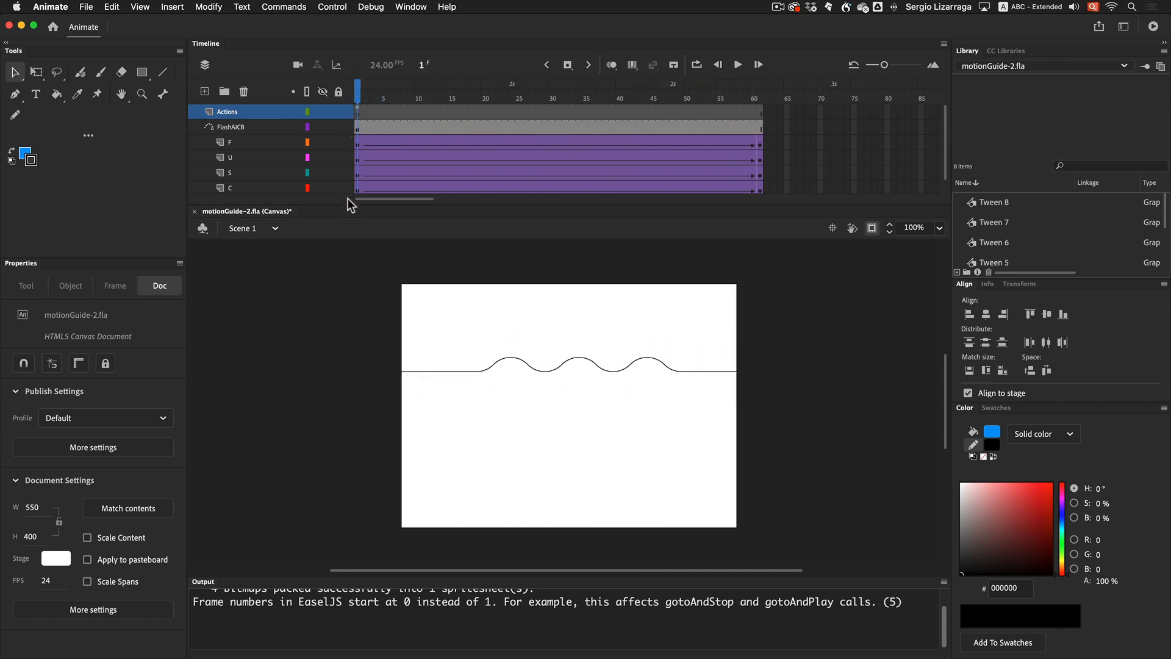
- Enlarge the timeline and copy the FlashAICB guide layer together with its F, U, S and C layers
left_click_drag(346, 205, 358, 350)
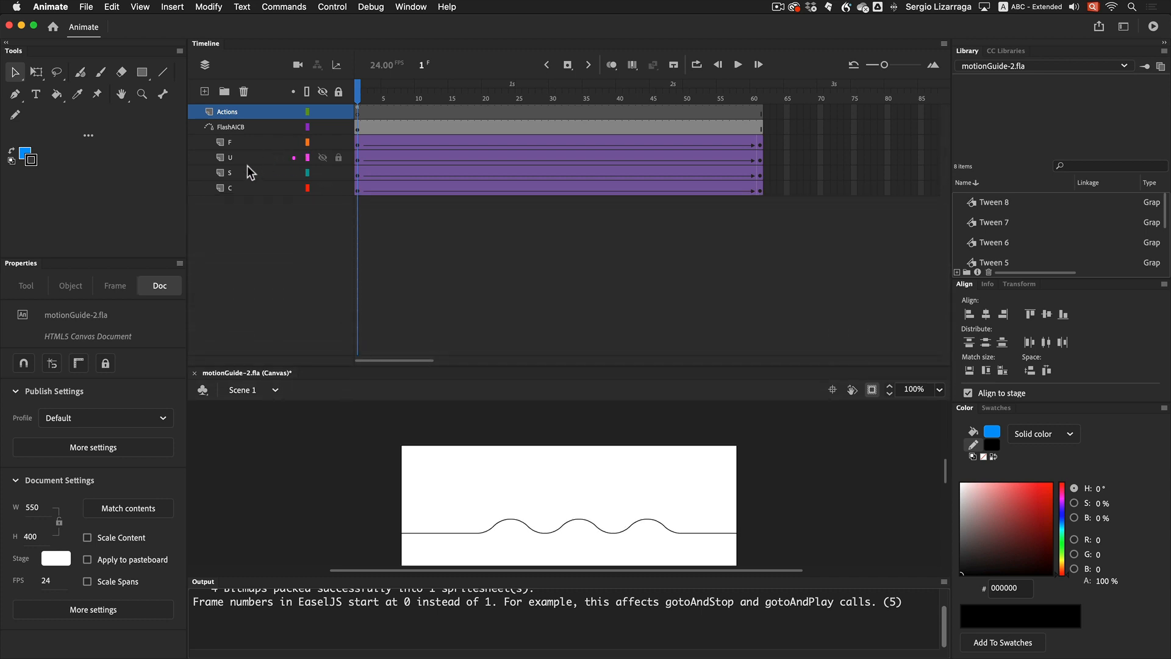
left_click(245, 187)
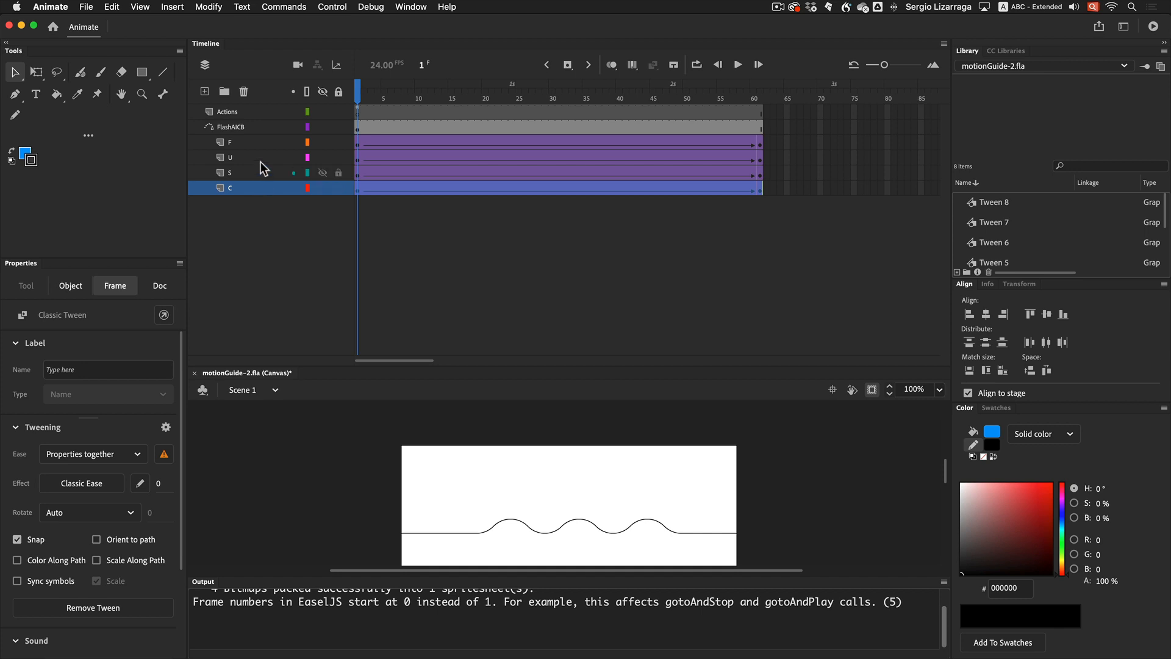
left_click(256, 125, "shift")
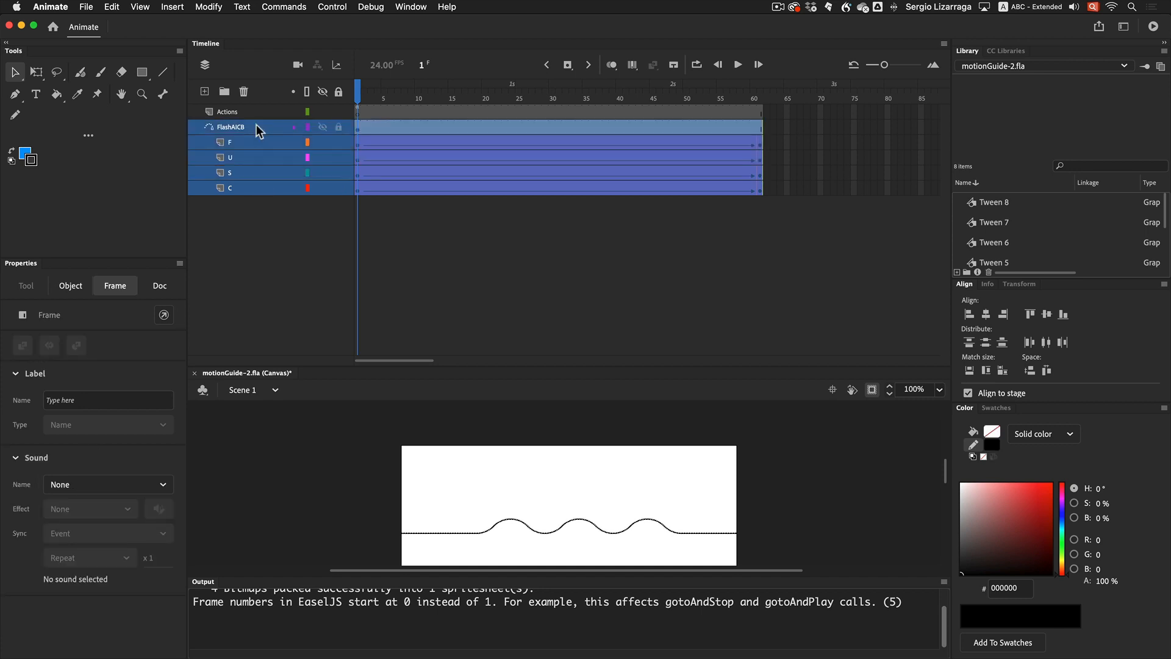
right_click(256, 125)
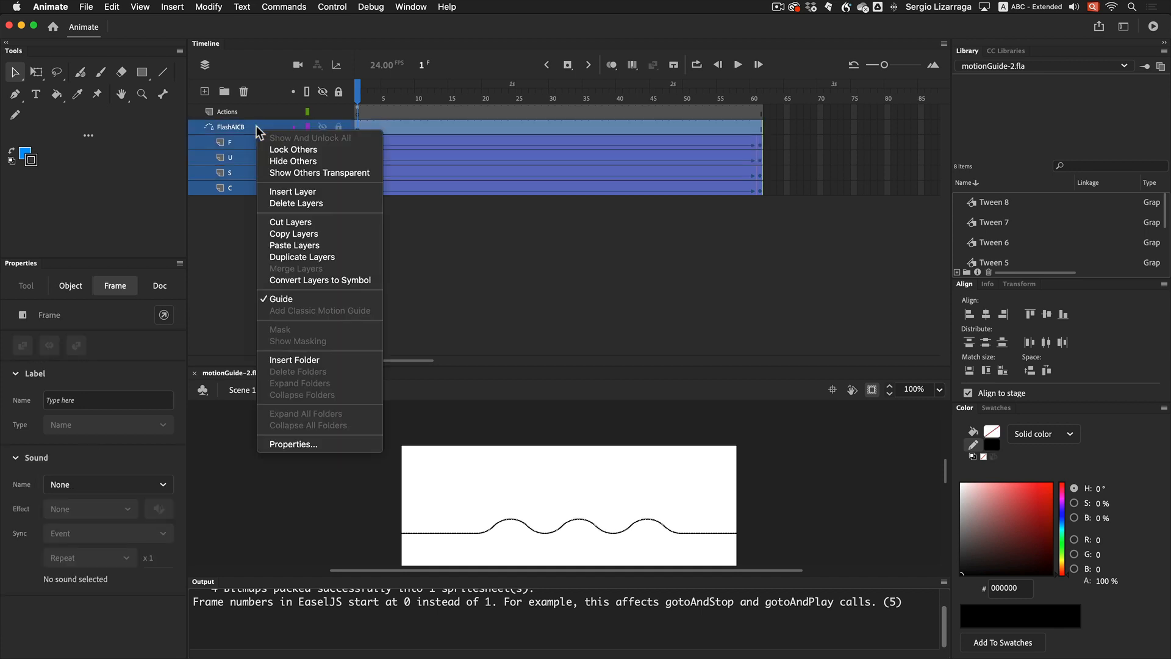
left_click(313, 235)
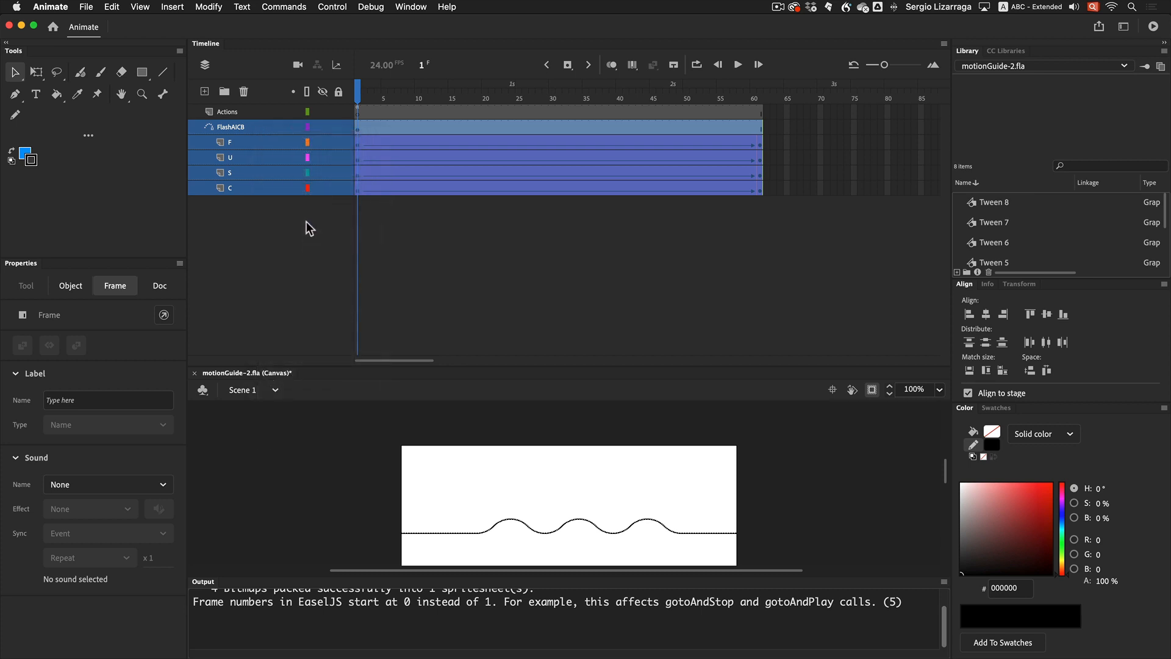
- Paste the copied group of guide and letter layers twice, each time with the topmost FlashAICB layer as the target
left_click(302, 222)
left_click(273, 126)
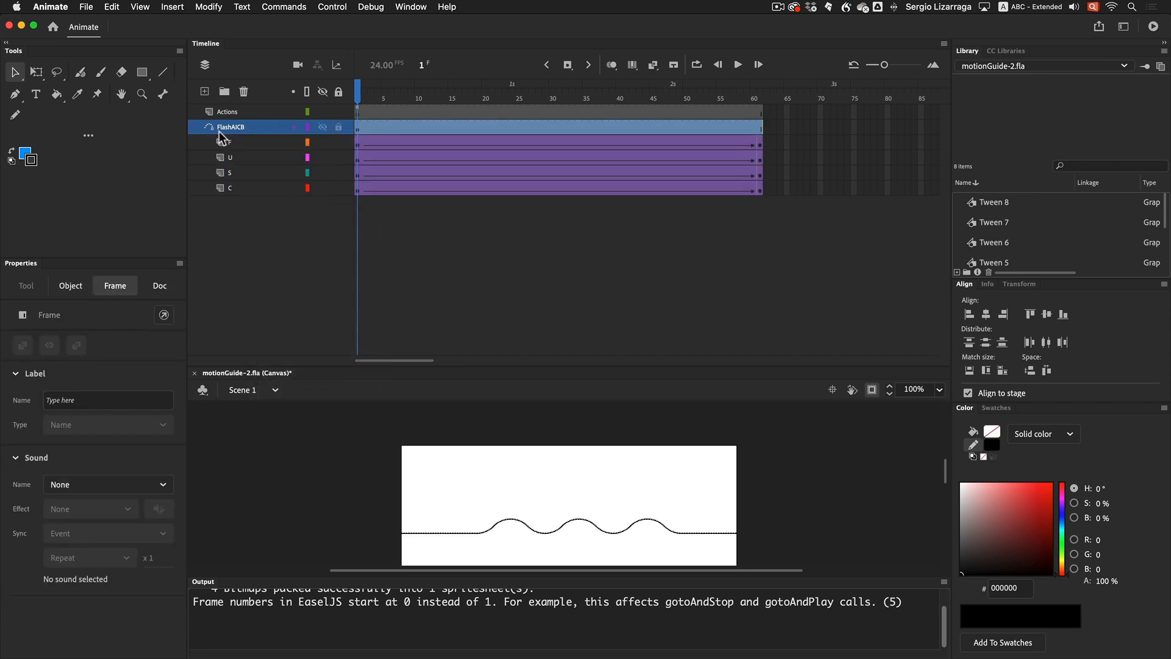
right_click(256, 126)
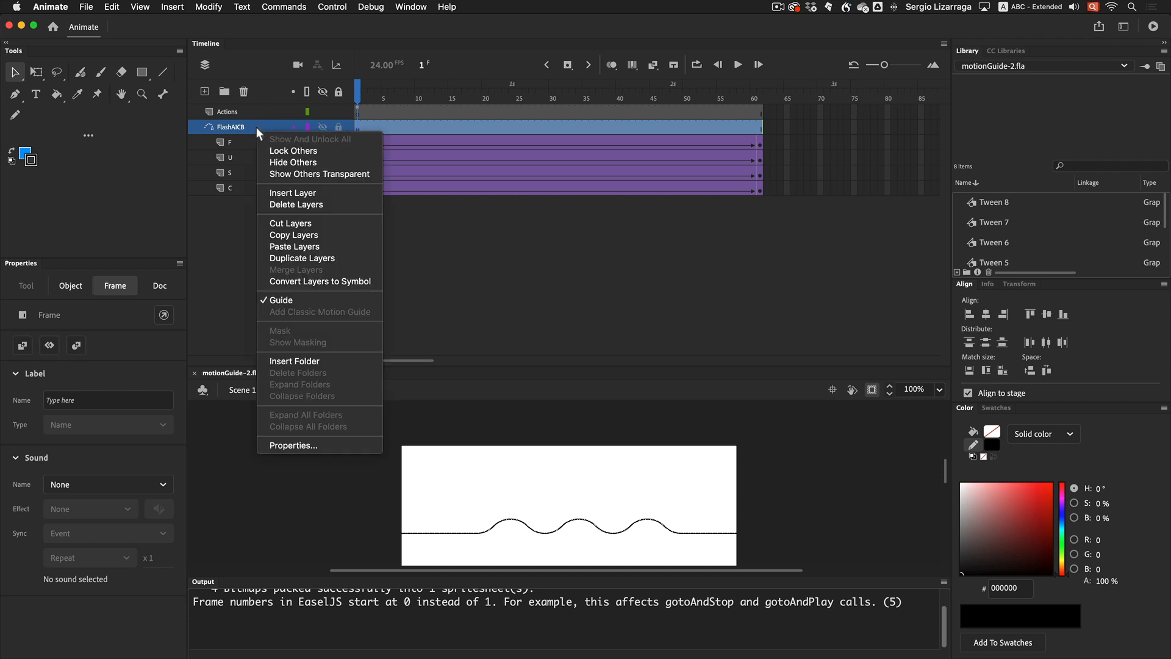
left_click(298, 247)
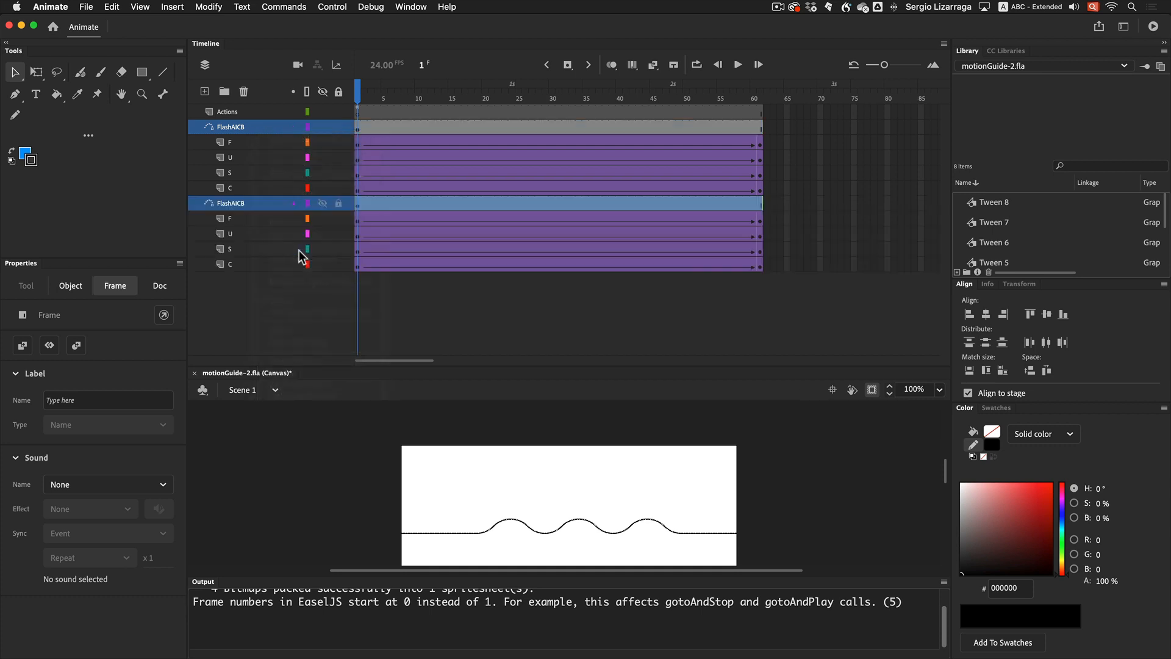
left_click(279, 238)
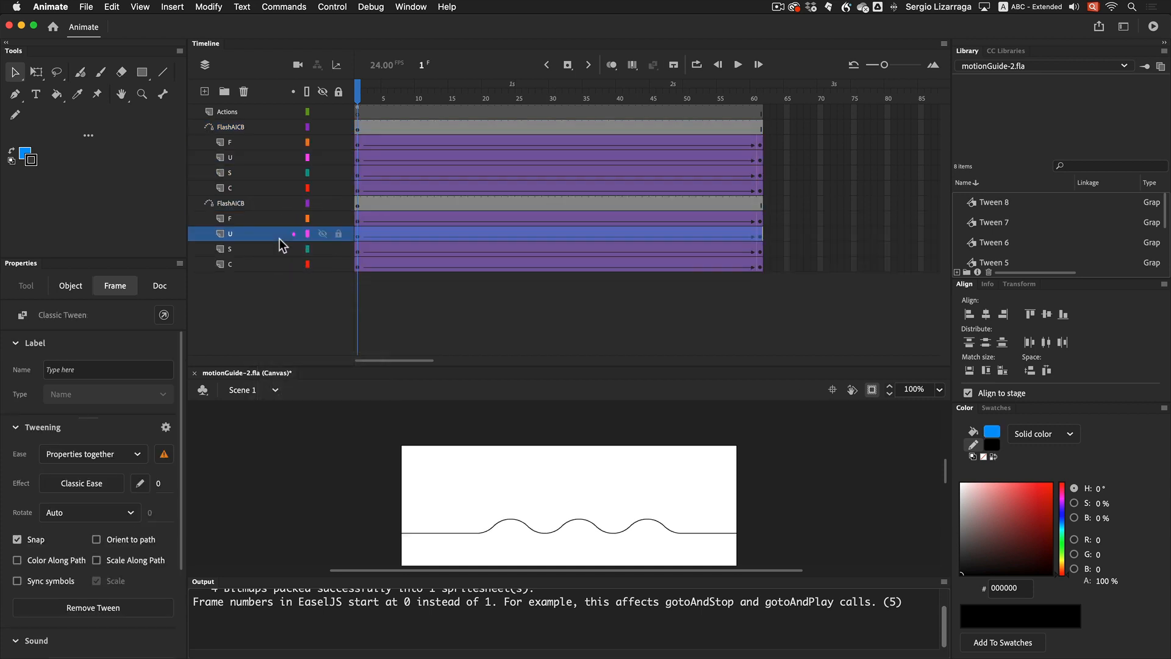
left_click(277, 127)
right_click(268, 127)
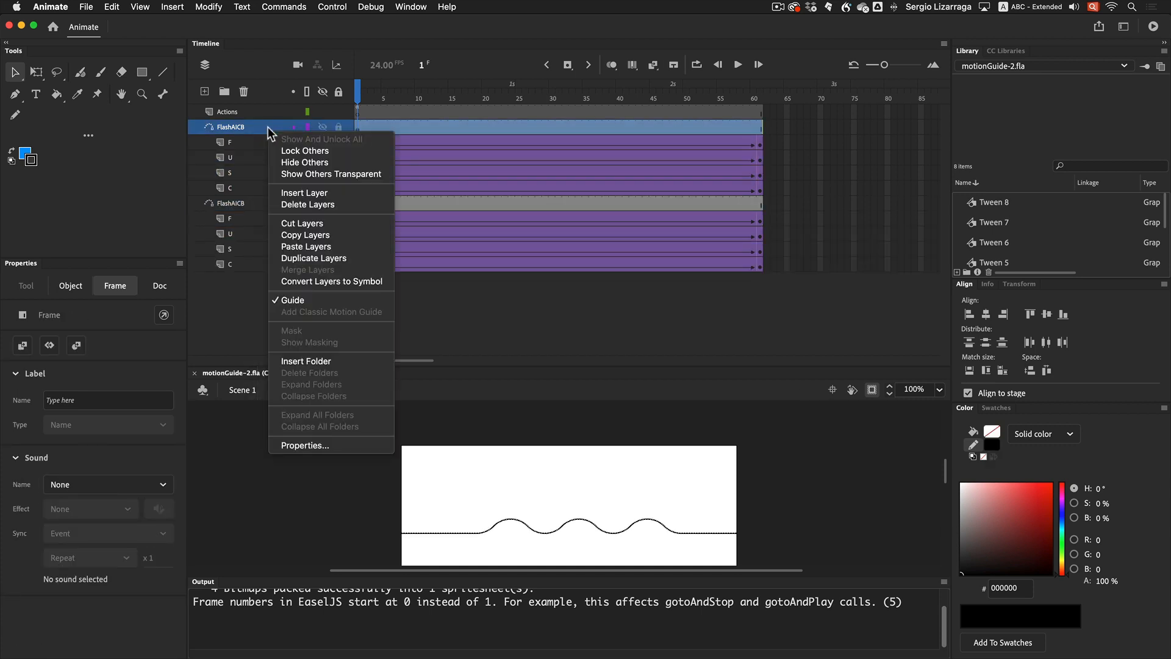
left_click(320, 247)
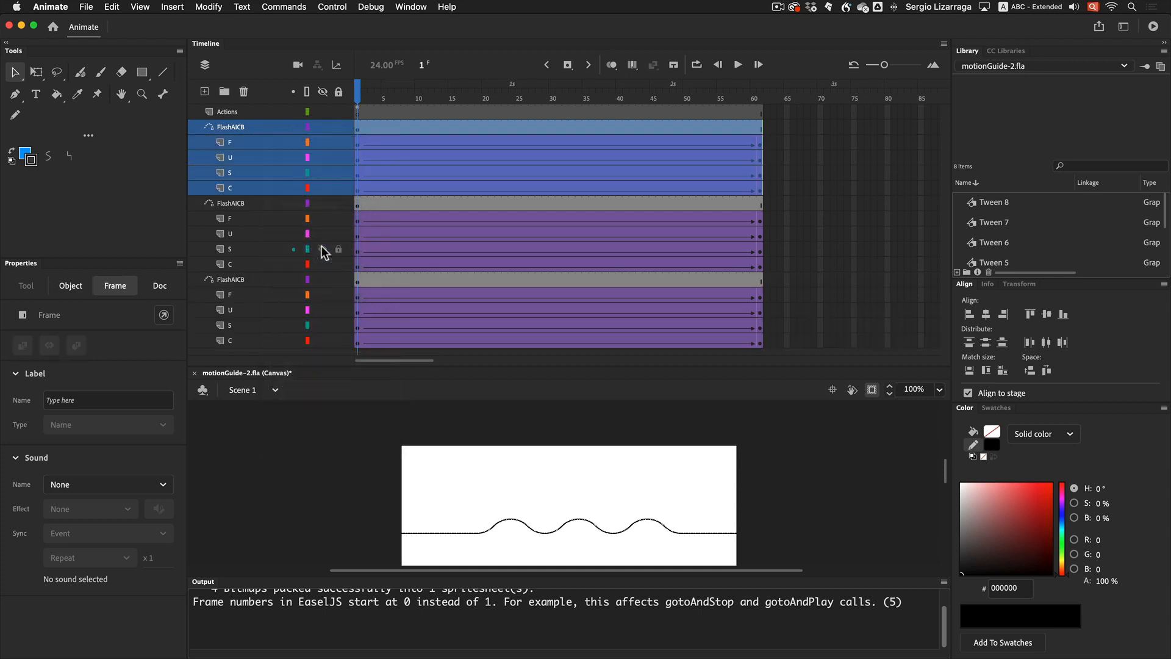
- Move all frames of the middle FlashAICB group so that they start at frame 62, right after the first group ends
left_click(741, 248)
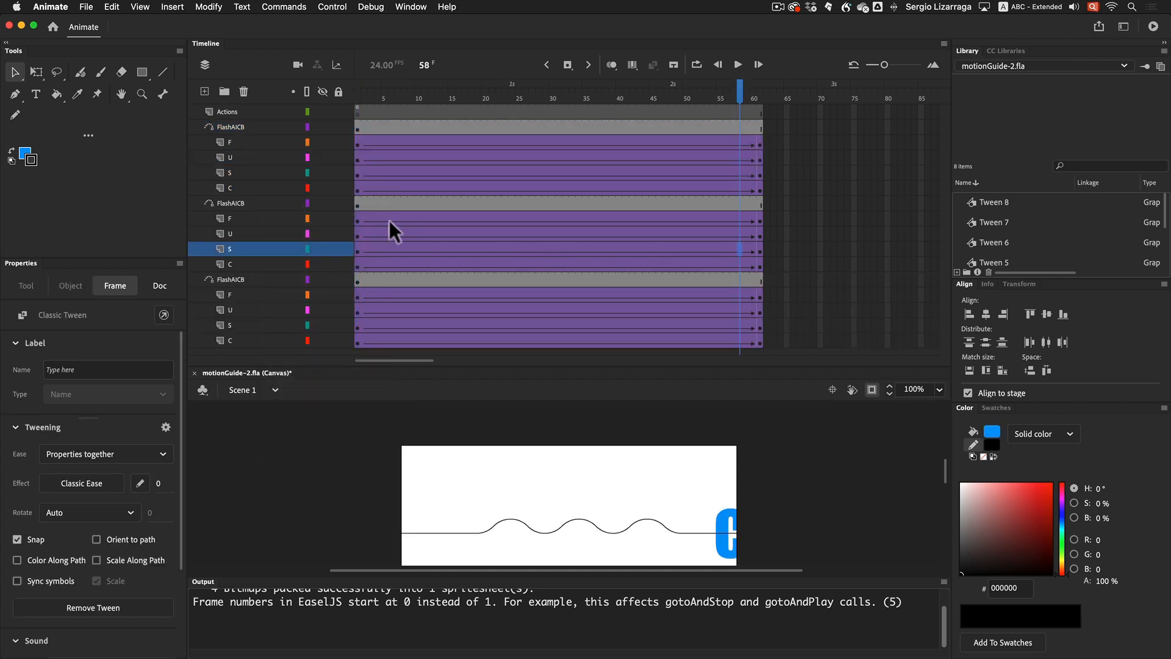
left_click(358, 203)
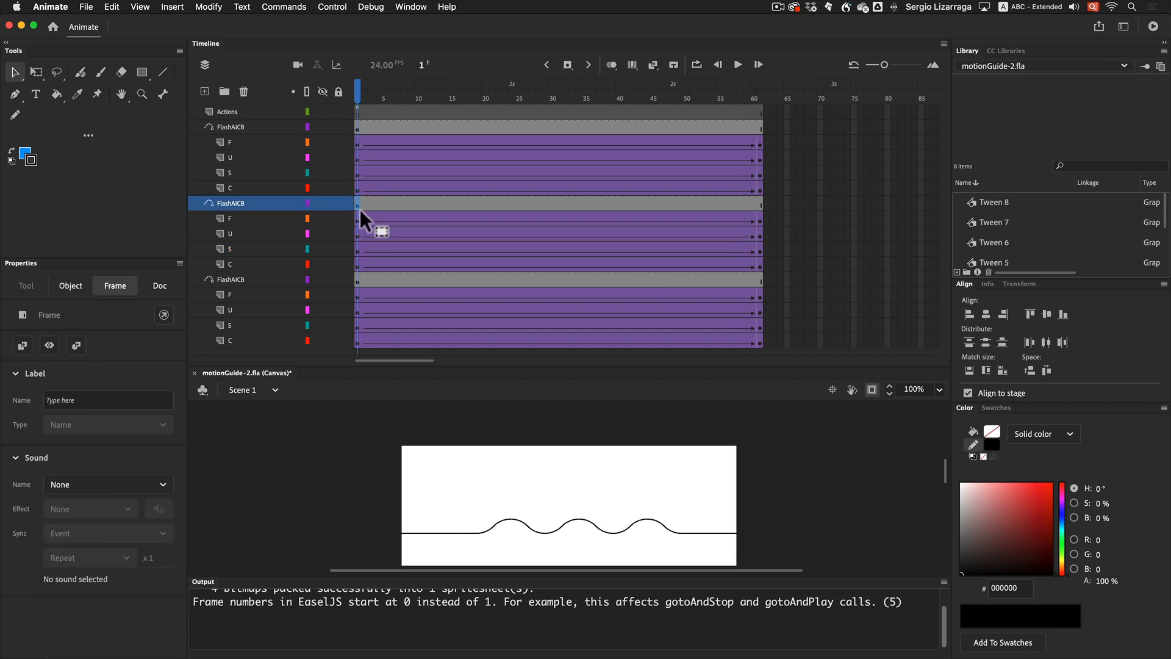
left_click(759, 266, "shift")
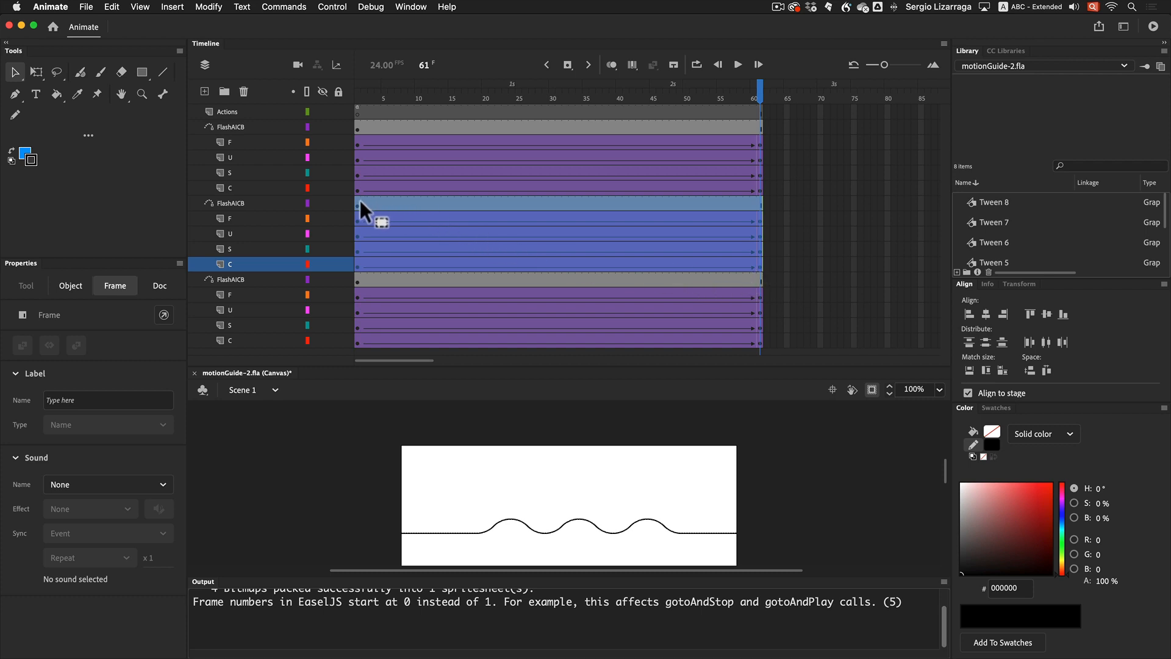
left_click_drag(357, 202, 767, 203)
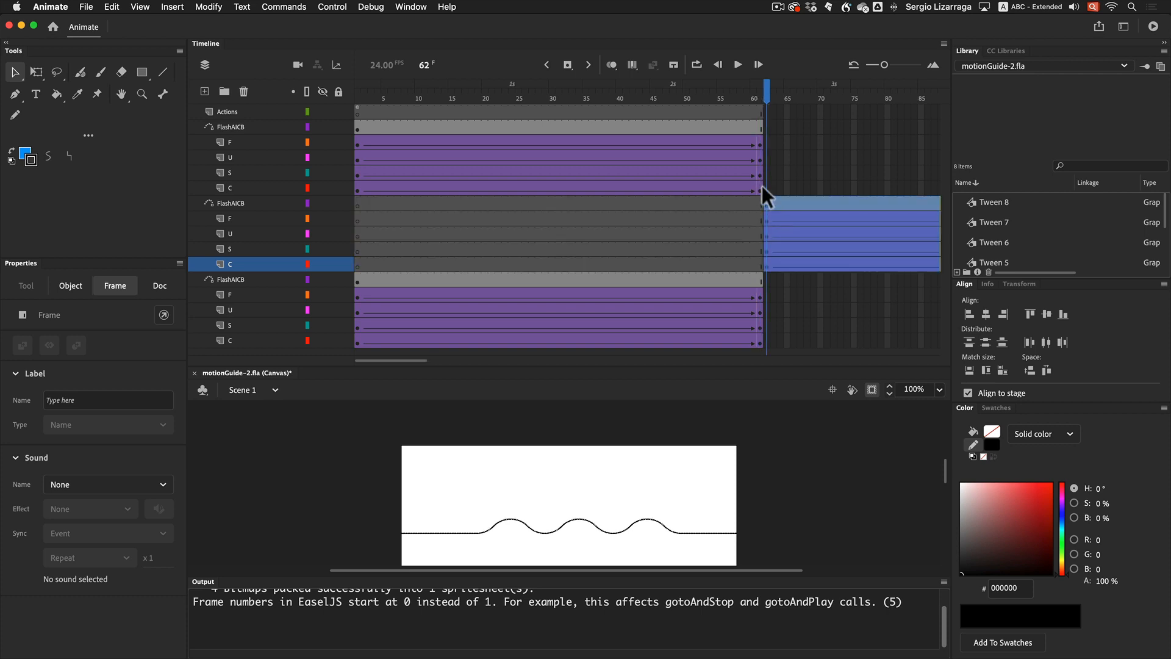
- Move all frames of the lowest FlashAICB group so that they start at frame 123, right after the middle group ends
left_click(358, 282)
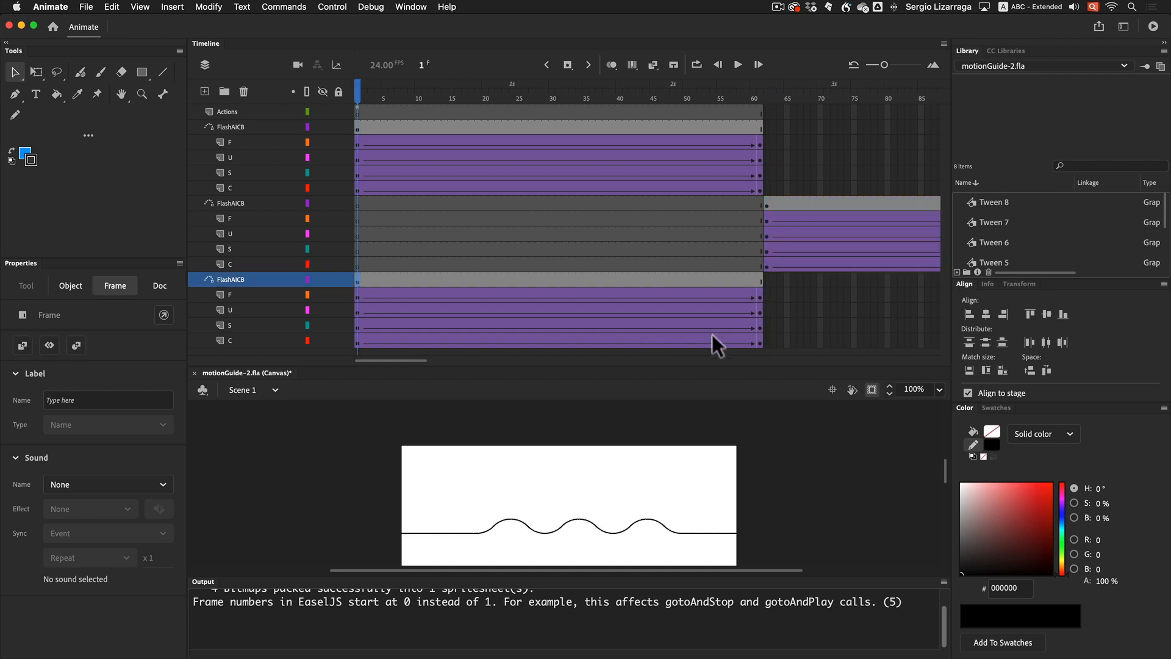
left_click(763, 342, "shift")
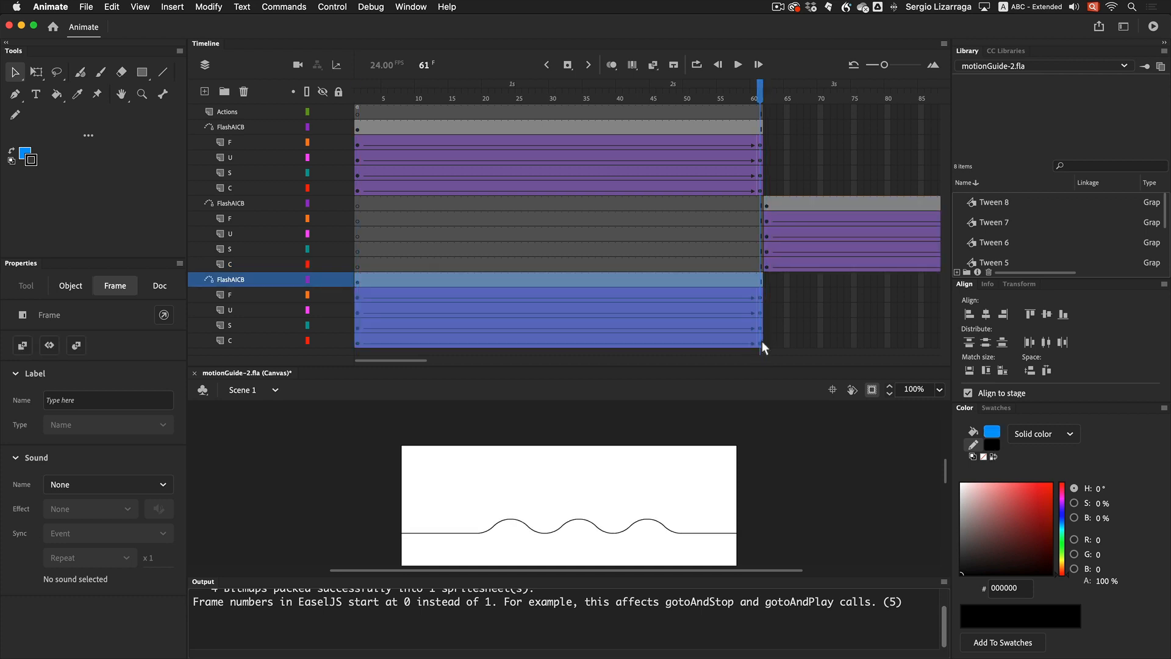
left_click_drag(380, 281, 815, 278)
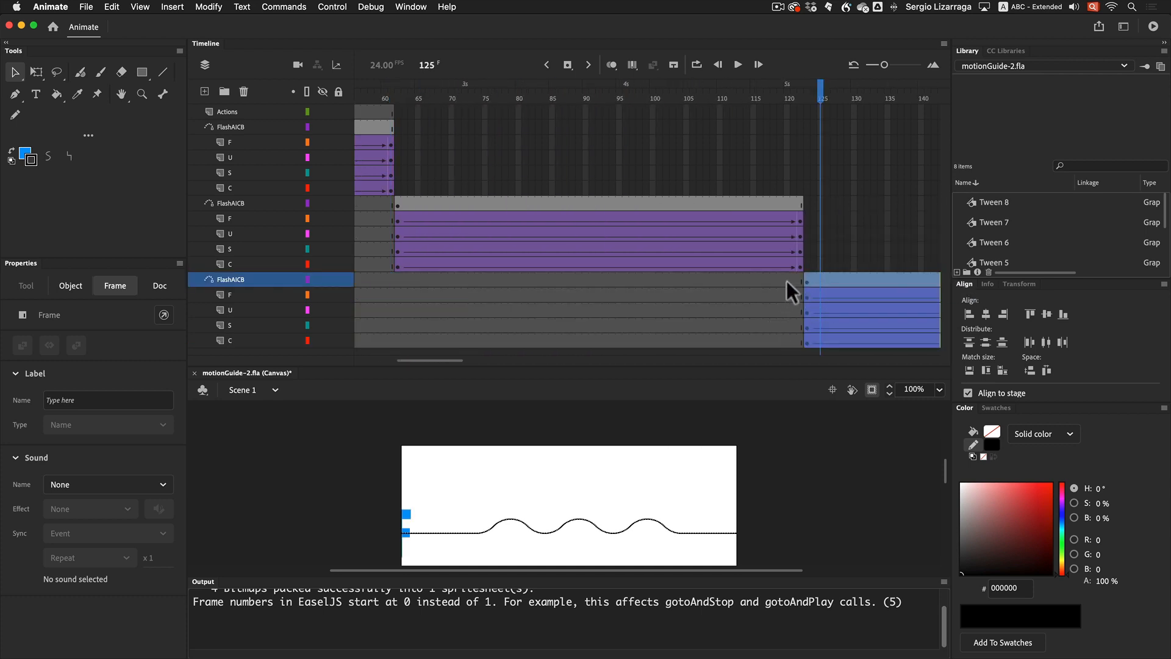
- Reverse the frames of the middle group's F, U, S and C layers from frame 62 to frame 122
scroll(772, 269, "left", 5)
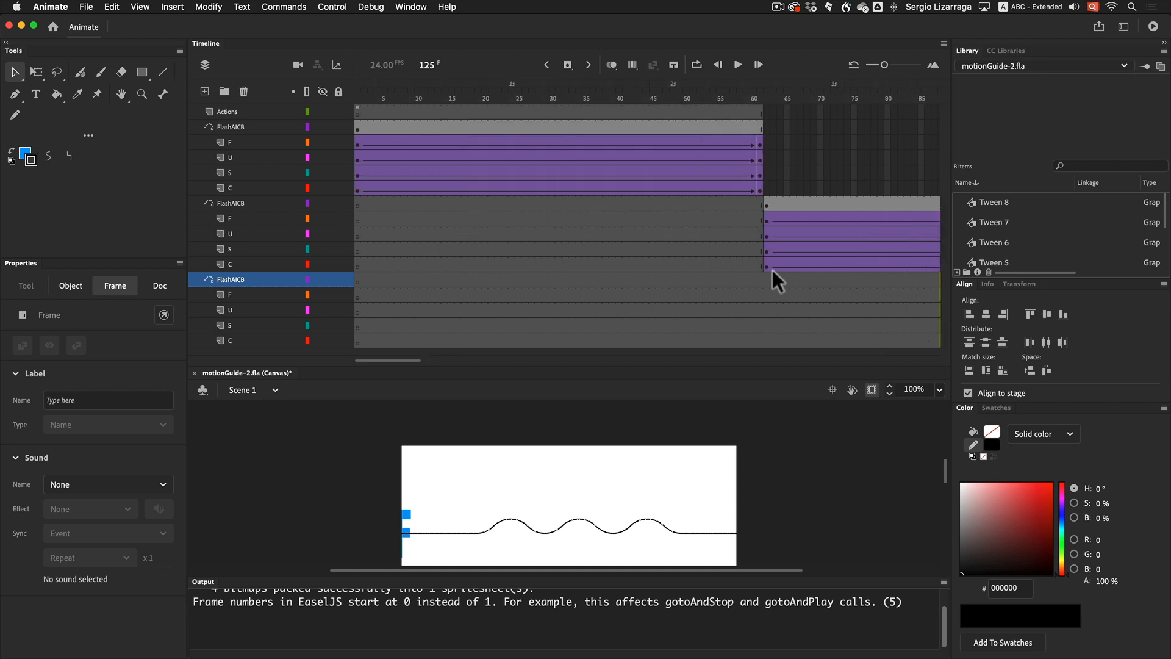
scroll(772, 270, "right", 5)
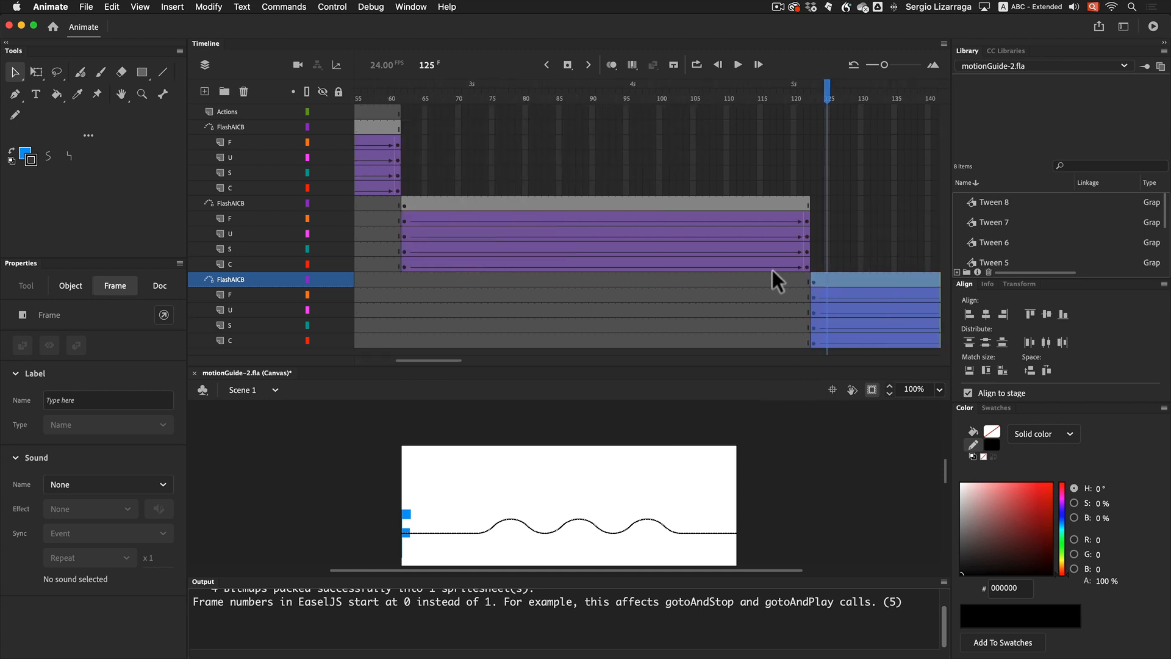
left_click(406, 267)
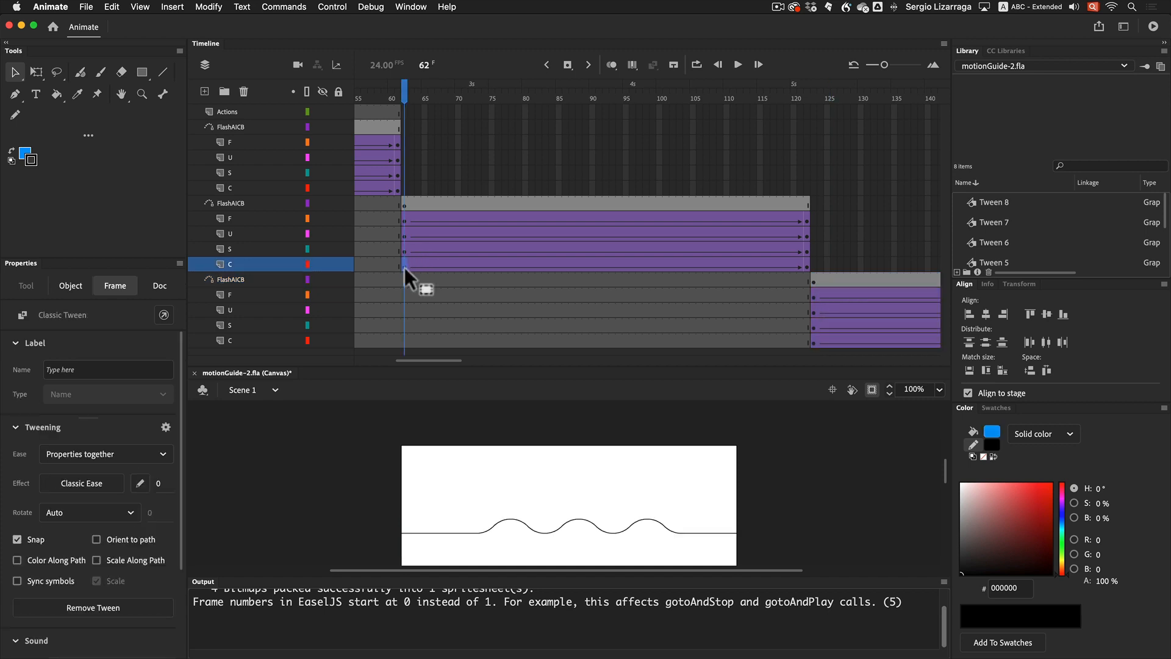
left_click(807, 218, "shift")
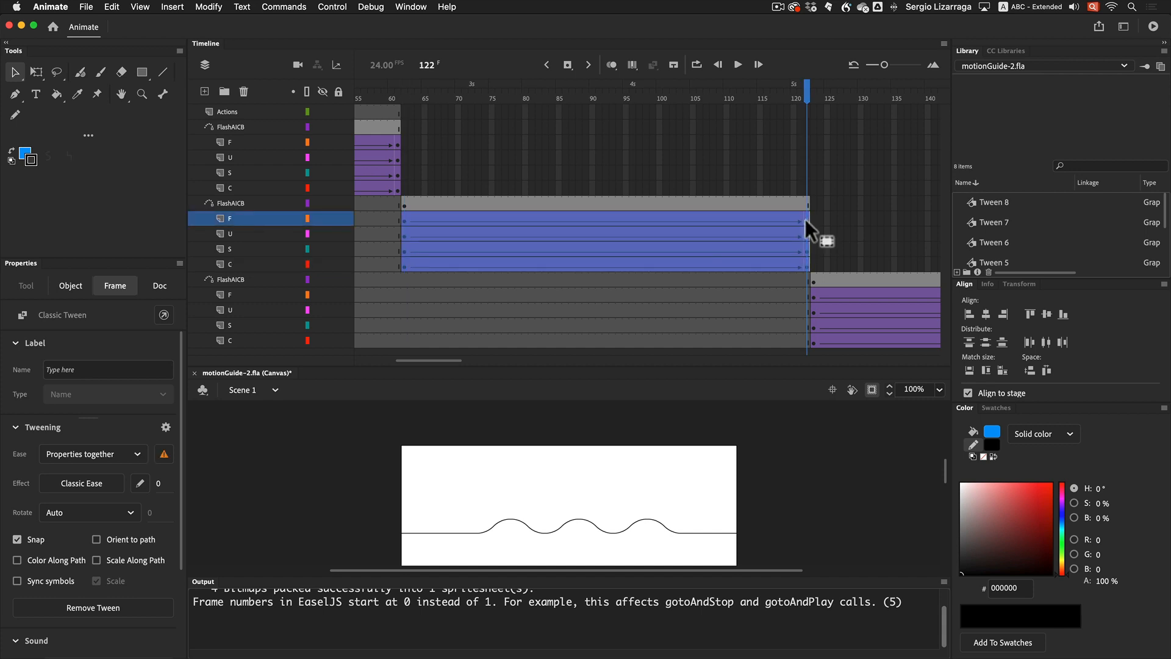
right_click(769, 221)
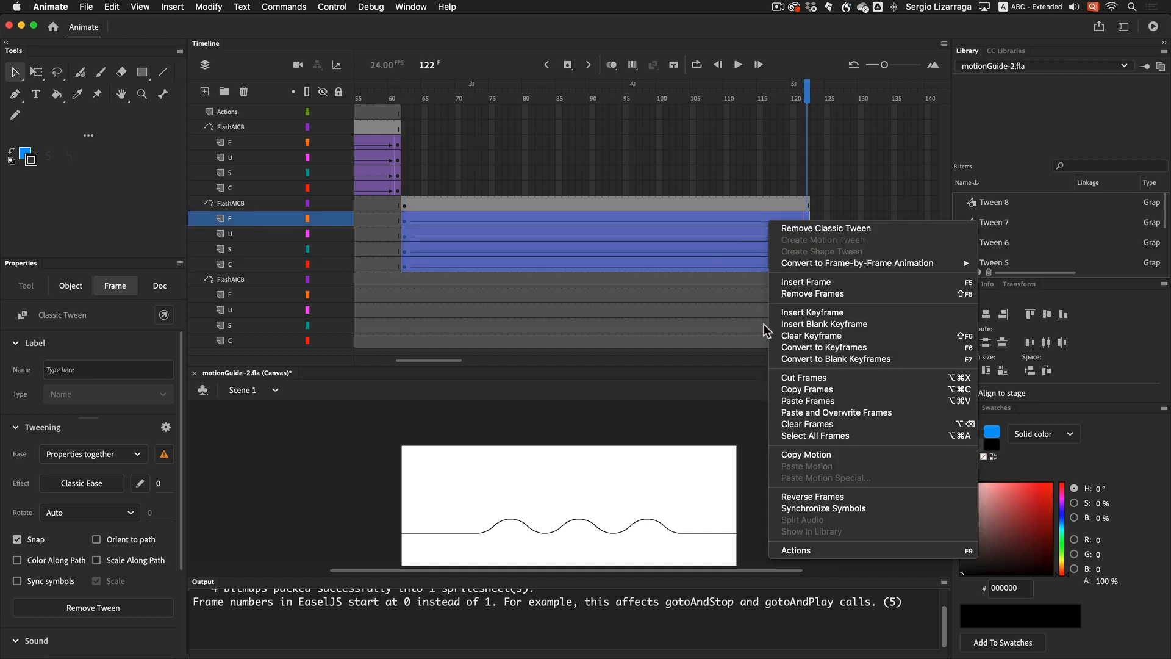
left_click(853, 498)
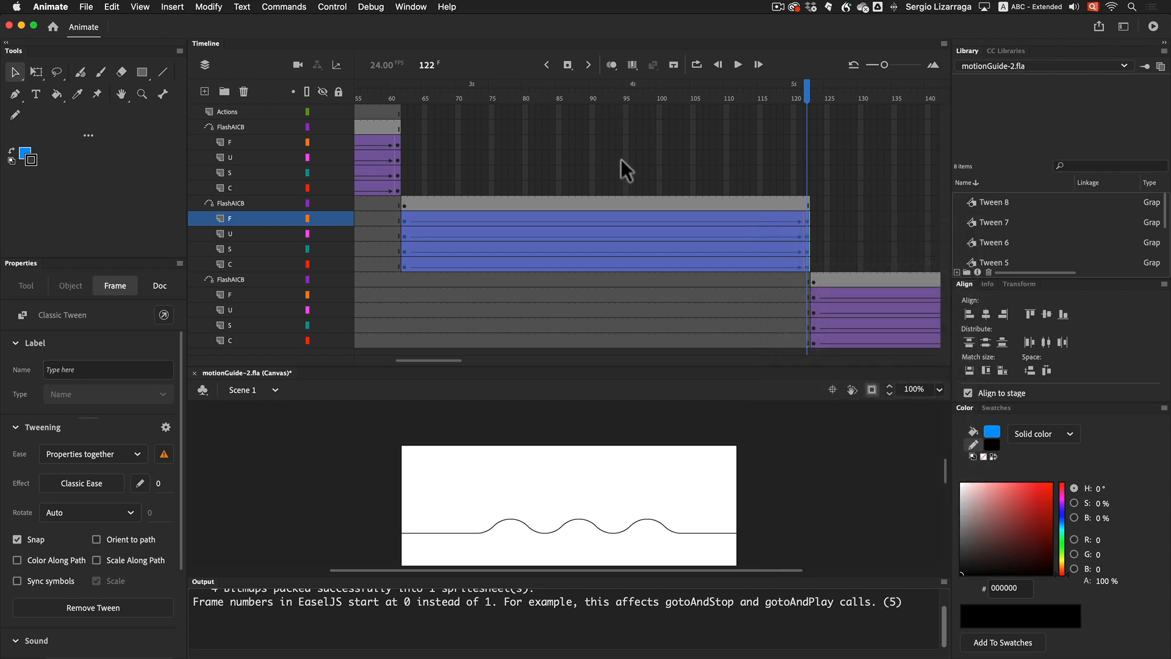
- Scrub the animation from frame 1 to frame 154 to check the forward, reversed and repeated passes
scroll(551, 434, "down", 3)
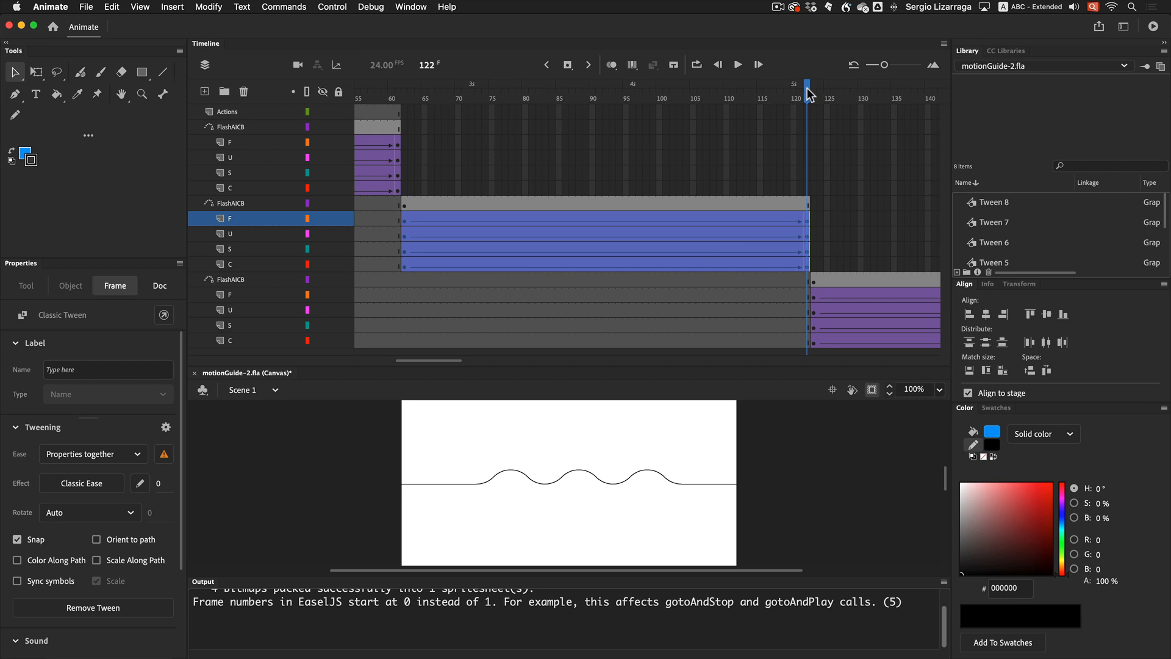
scroll(477, 113, "left", 6)
left_click_drag(358, 96, 838, 175)
scroll(536, 157, "left", 10)
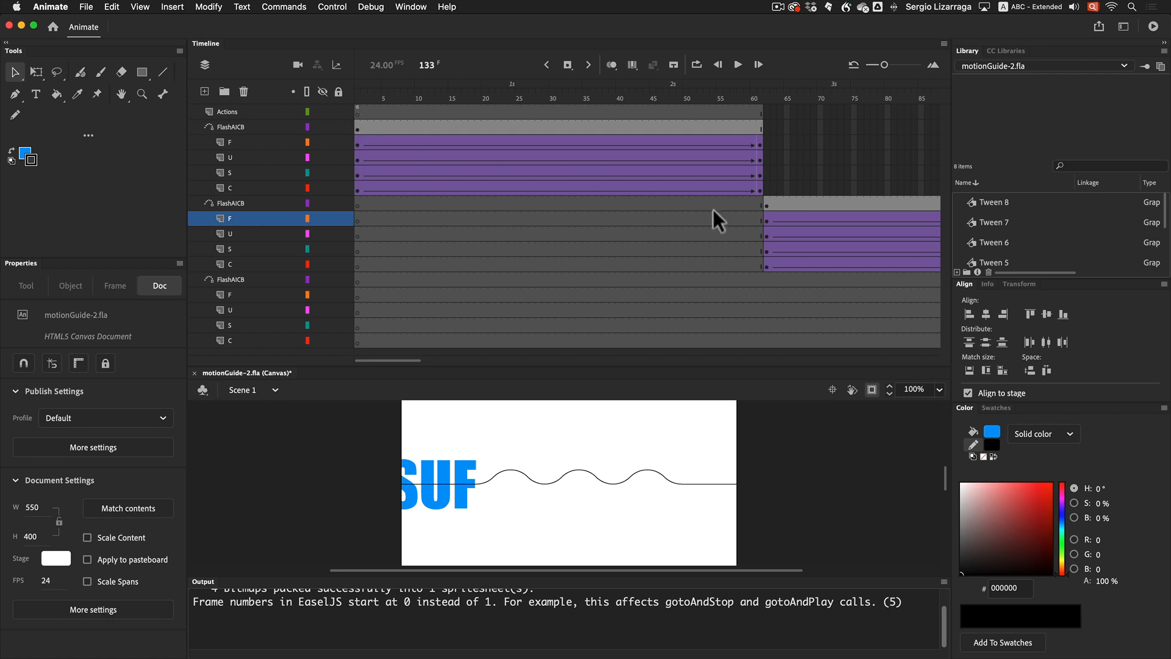
scroll(713, 210, "right", 15)
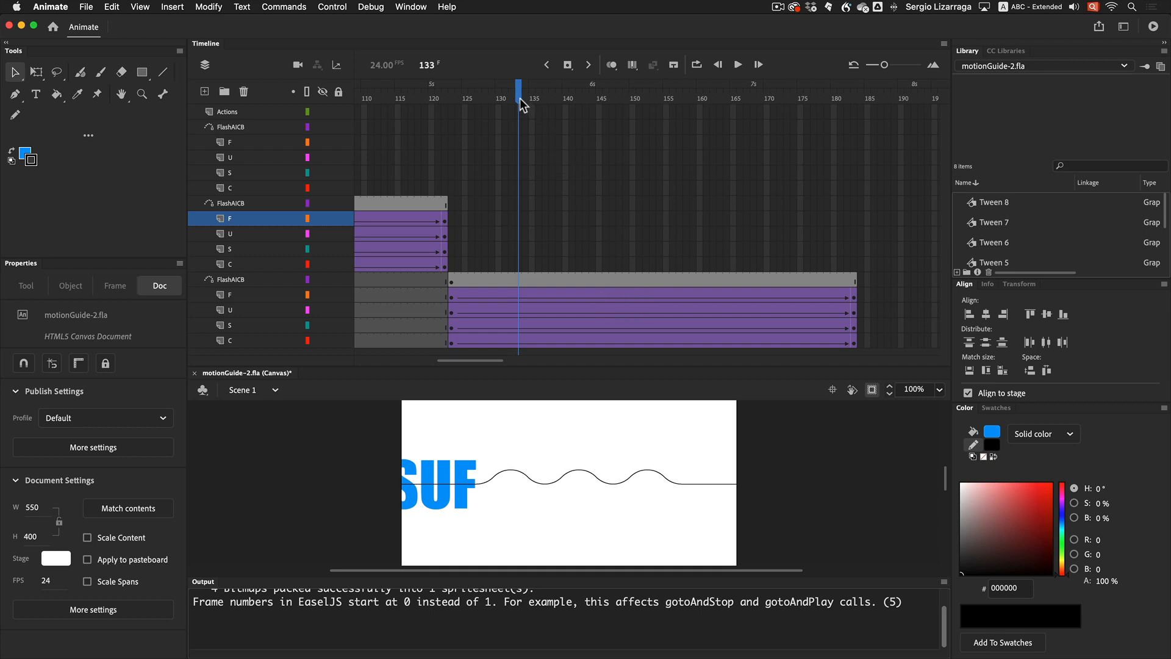
left_click_drag(520, 97, 662, 158)
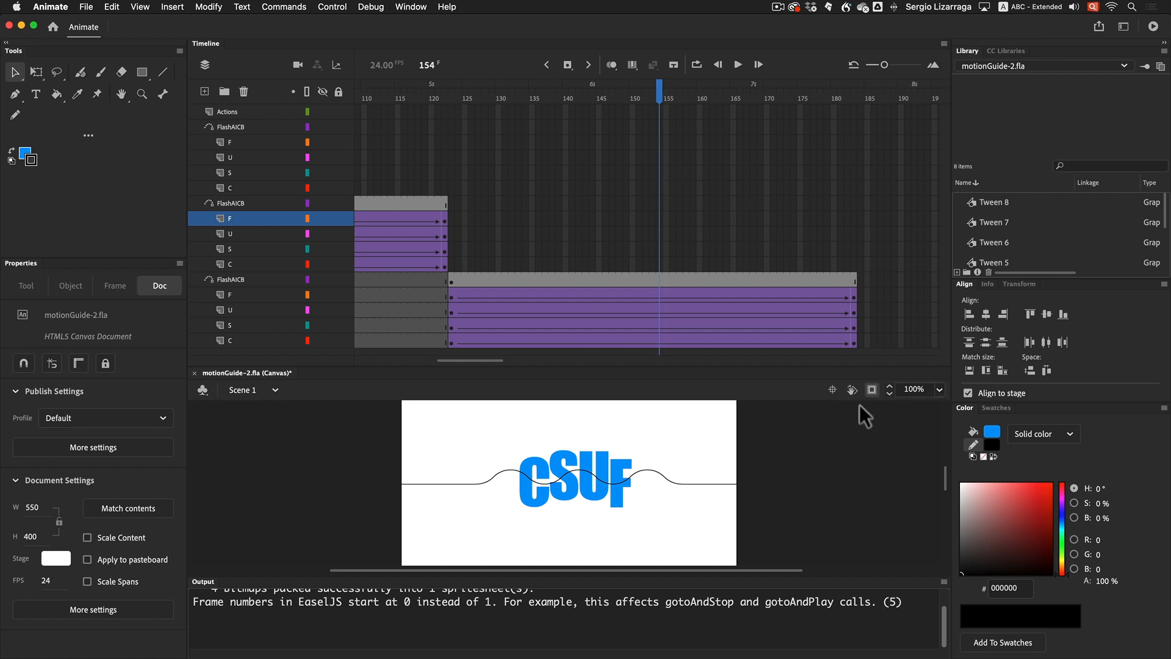
- Turn off stage clipping and scrub the third pass to its last frame, 183
left_click(871, 390)
left_click_drag(660, 90, 862, 113)
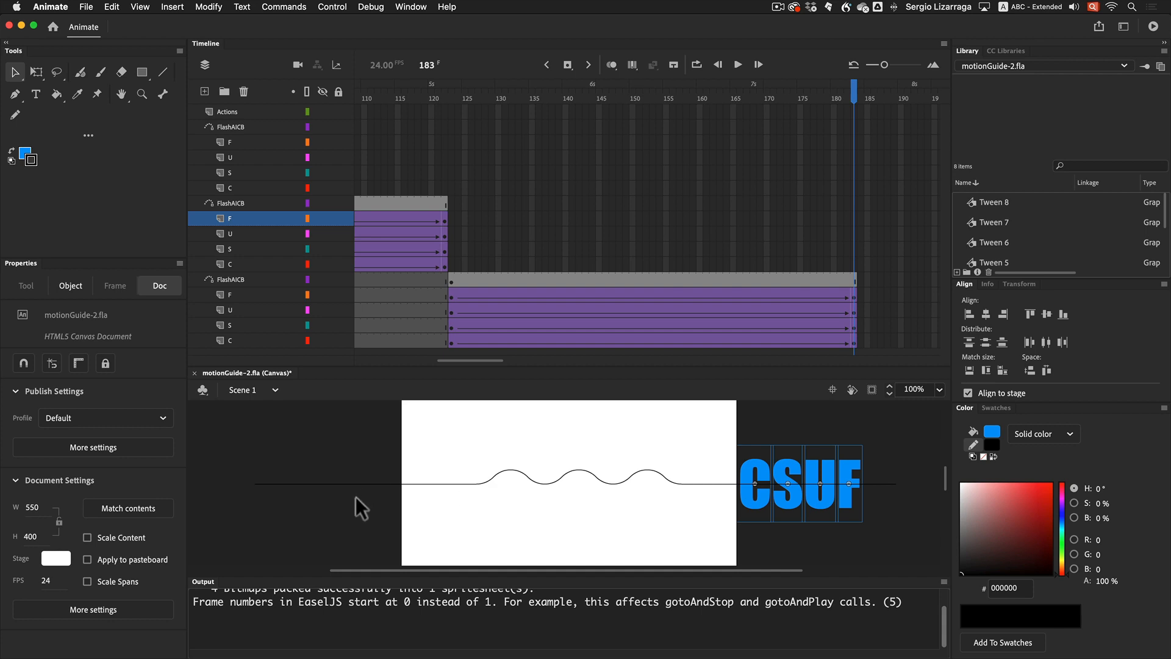
mouse_move(854, 88)
left_mouse_down()
mouse_move(607, 102)
mouse_move(870, 100)
left_mouse_up()
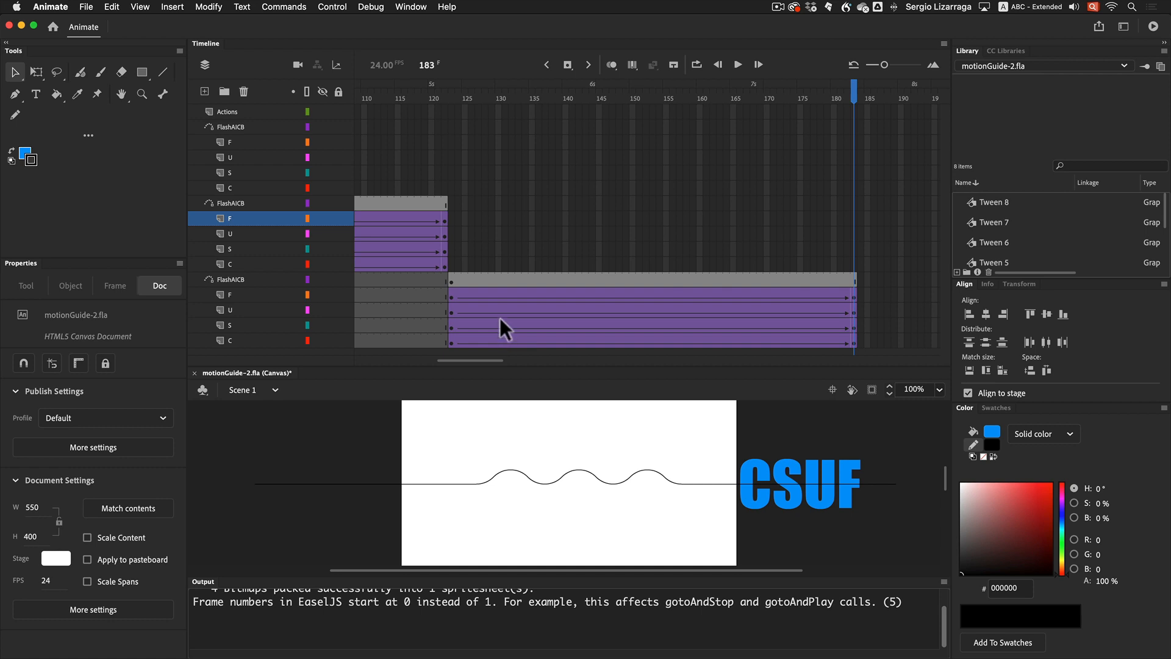
- Turn on multiple-frame editing for frames 123 to 183 and select the third pass's guide path and CSUF letters
left_click(634, 65)
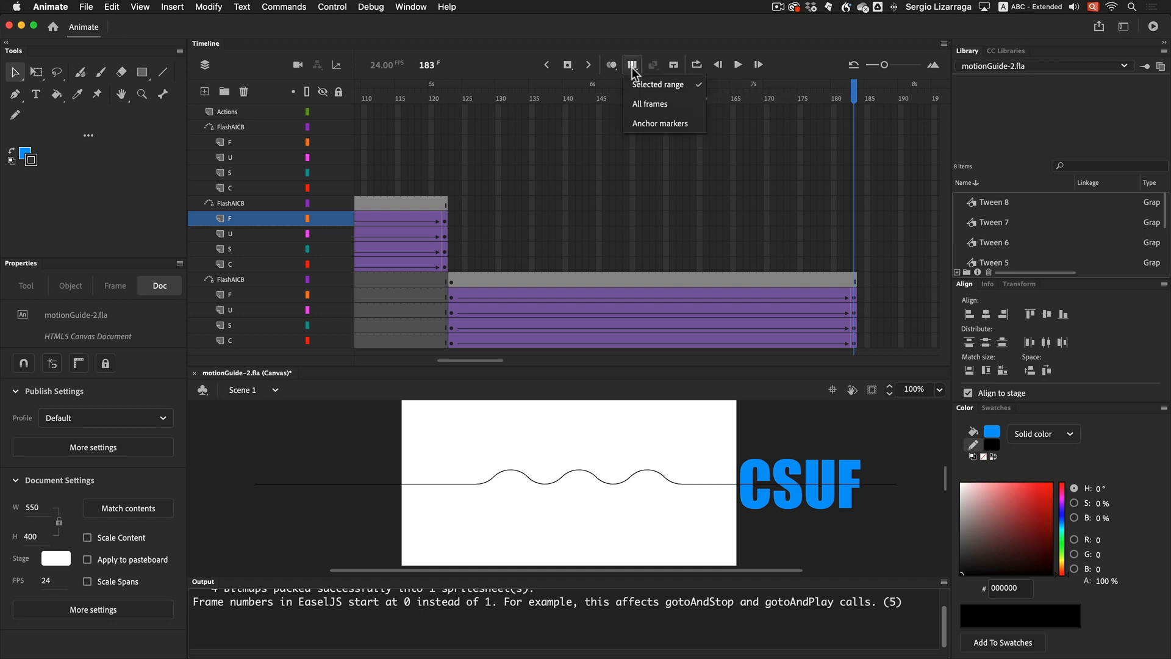
left_click(633, 66)
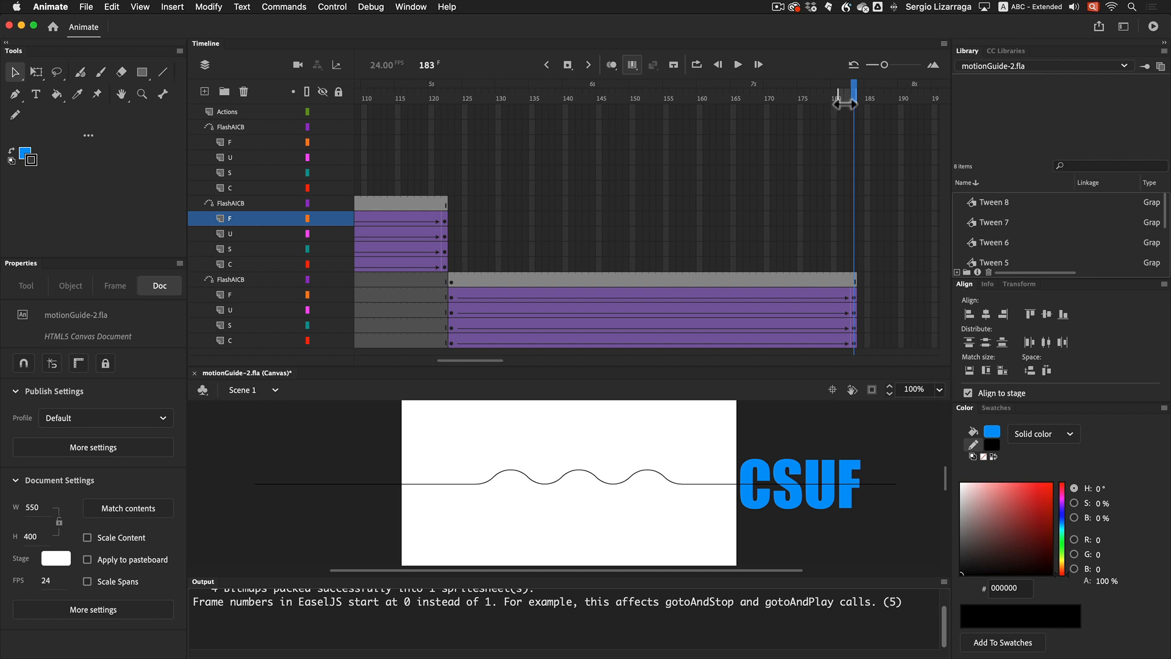
key("super+a")
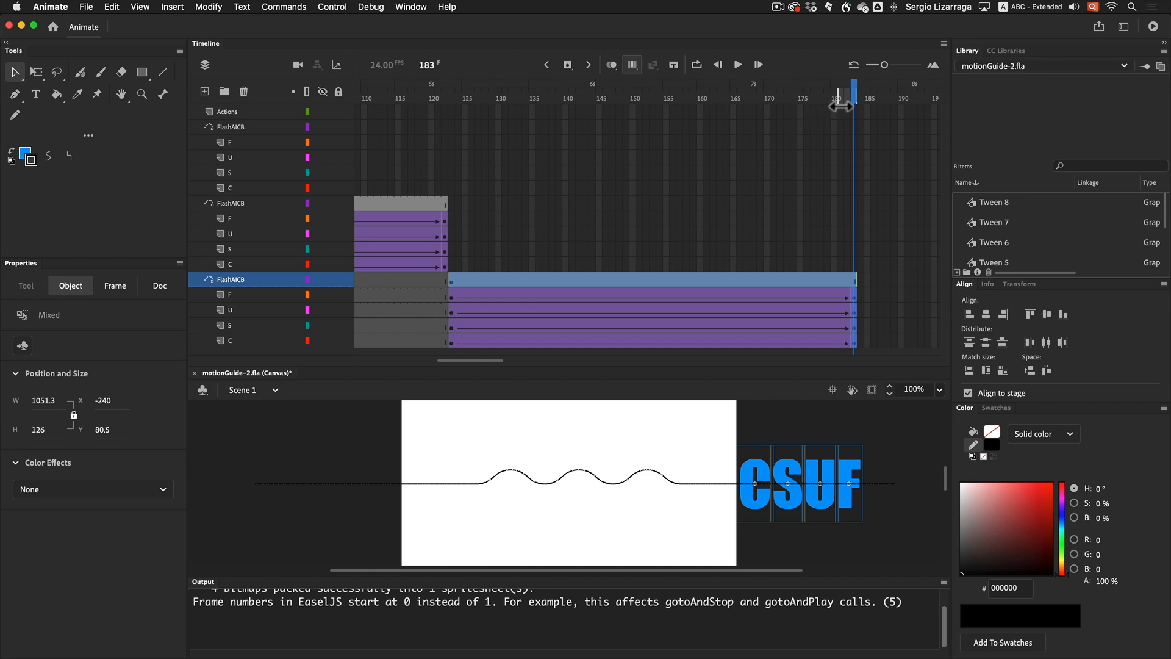
left_click_drag(849, 104, 451, 104)
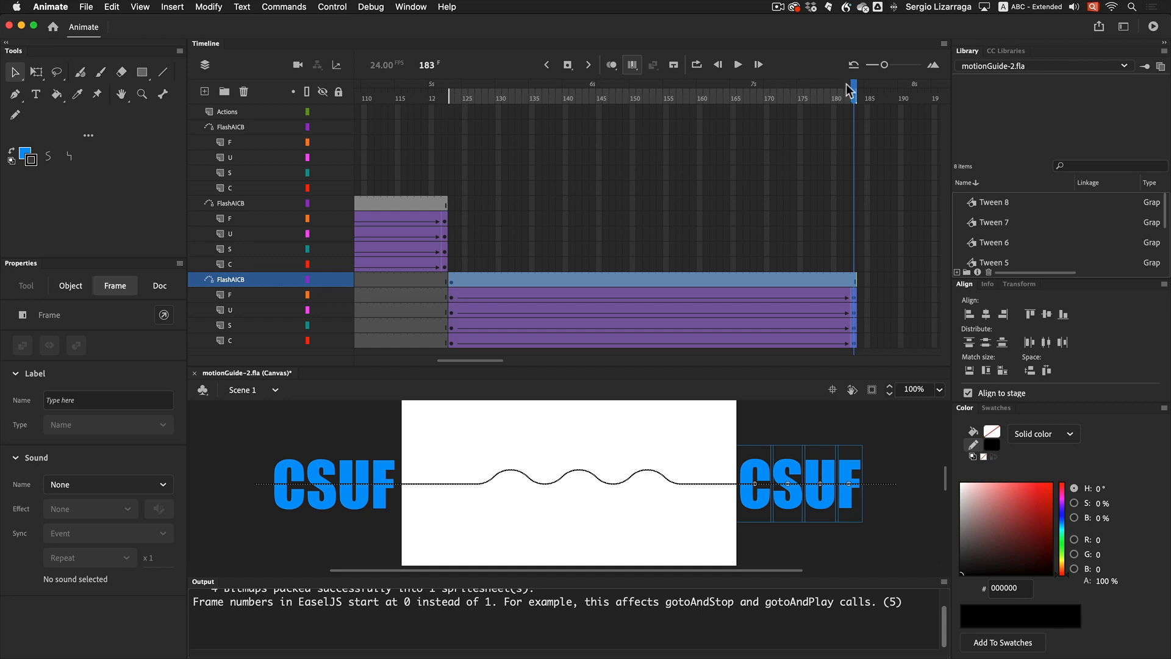
mouse_move(852, 91)
left_mouse_down()
mouse_move(459, 99)
mouse_move(860, 101)
left_mouse_up()
left_click(416, 434)
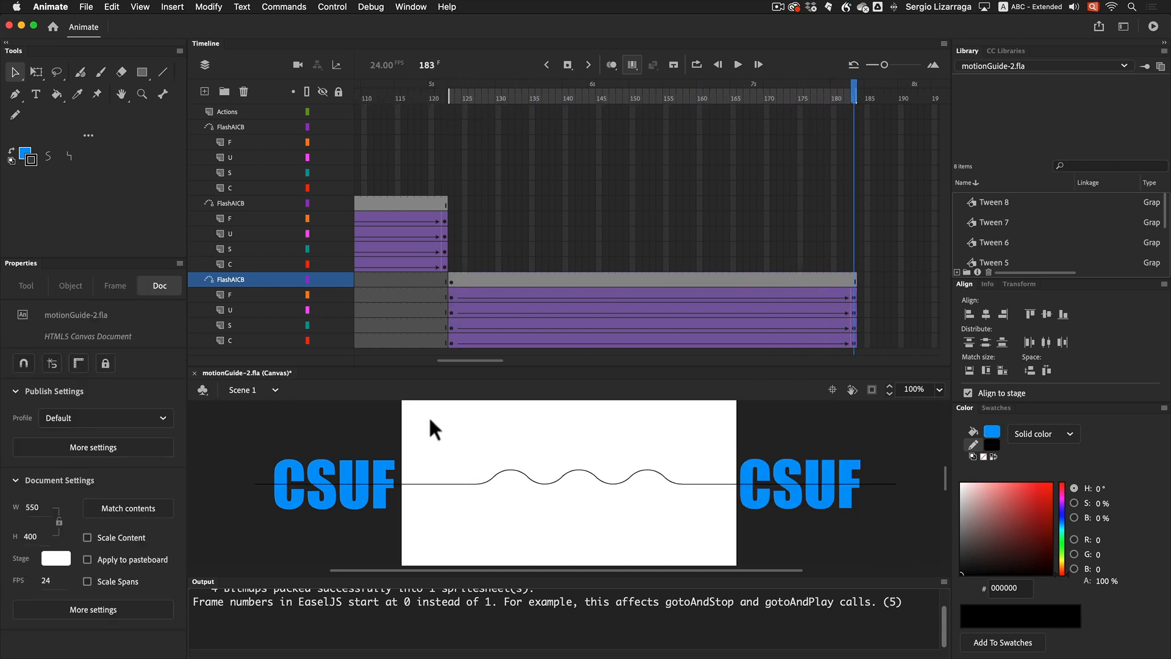
key("super+a")
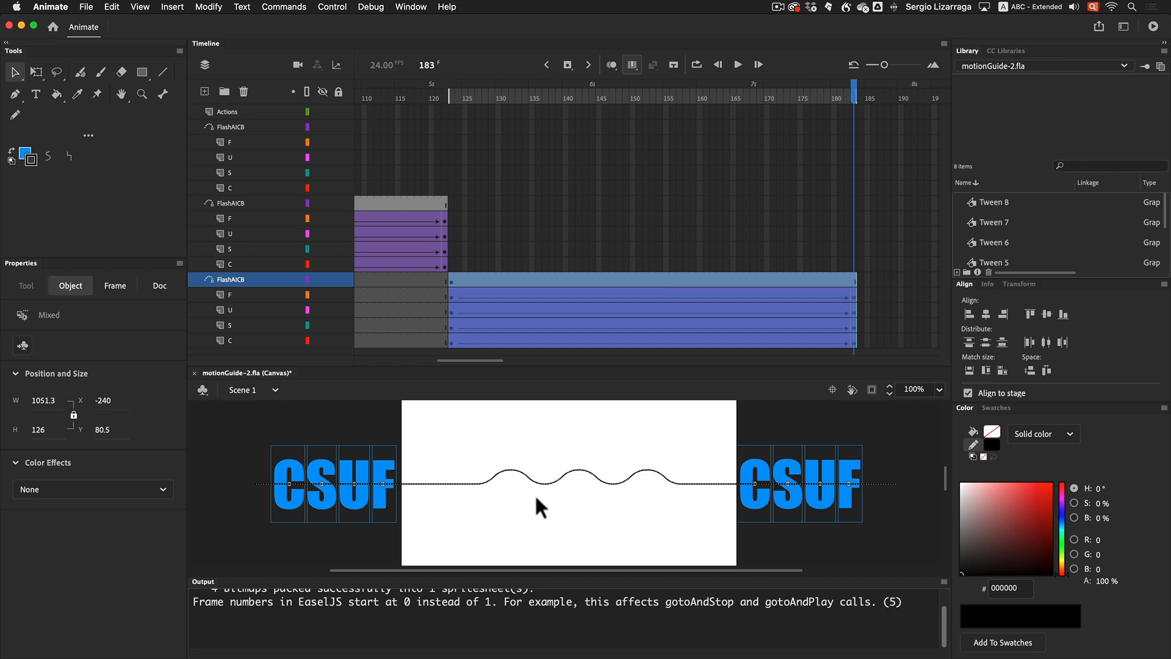
- Move the selected third-pass path and letters left to X -610 so the text ends near the stage centre
key("shift+Left")
key("shift+Left")
key("shift+Left")
key("shift+Left")
key("shift+Left")
key("shift+Left")
key("shift+Left")
key("shift+Left")
key("shift+Left")
key("shift+Left")
key("shift+Left")
key("shift+Left")
key("shift+Left")
key("shift+Left")
key("shift+Left")
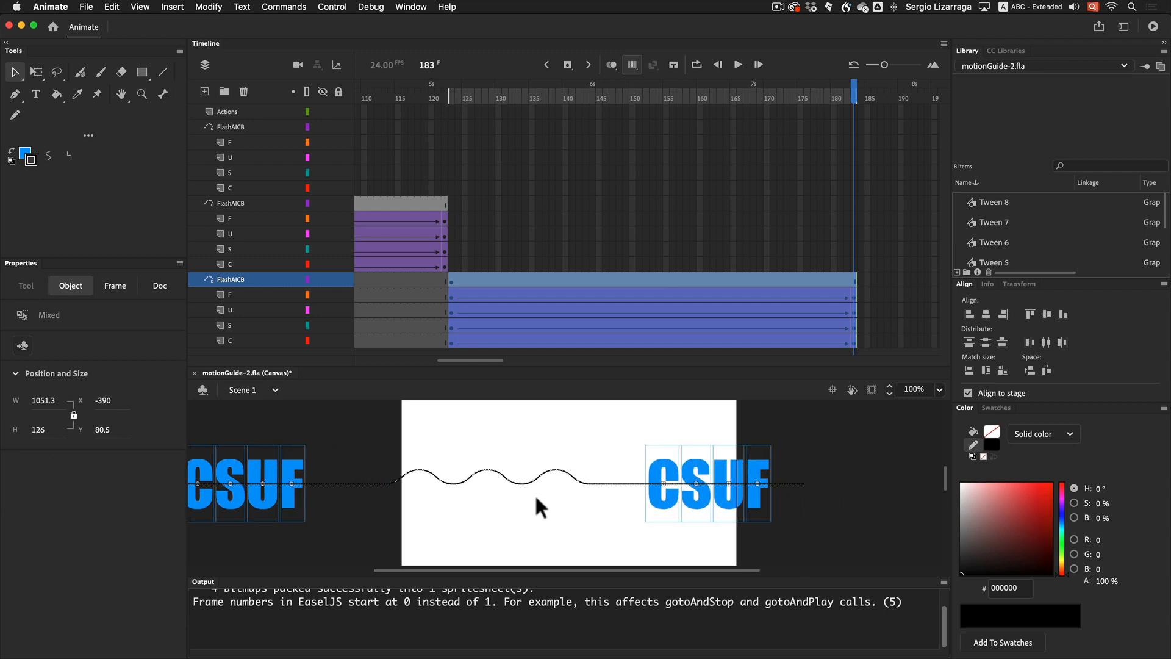
key("shift+Left")
key("shift+Left")
key("shift+Left")
key("shift+Left")
key("shift+Left")
key("shift+Left")
key("shift+Left")
key("shift+Left")
key("shift+Left")
key("shift+Left")
key("shift+Left")
key("shift+Left")
key("shift+Left")
key("shift+Left")
key("shift+Left")
key("shift+Left")
key("shift+Left")
key("shift+Left")
key("shift+Left")
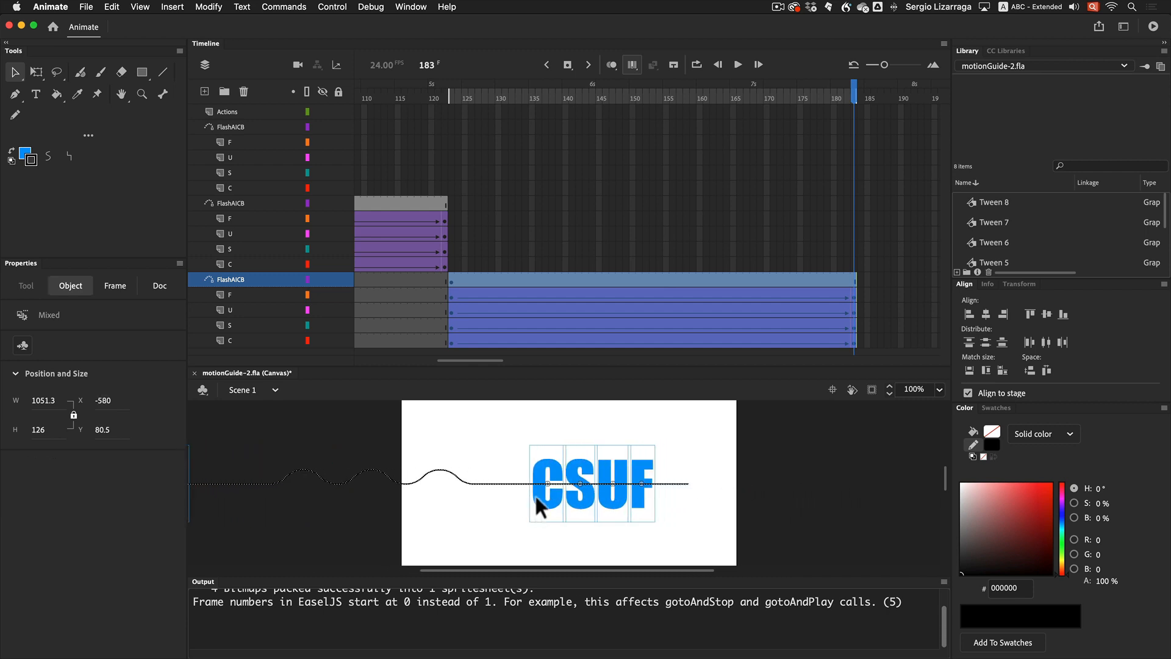
key("shift+Left")
key("shift+Left")
key("shift+Left")
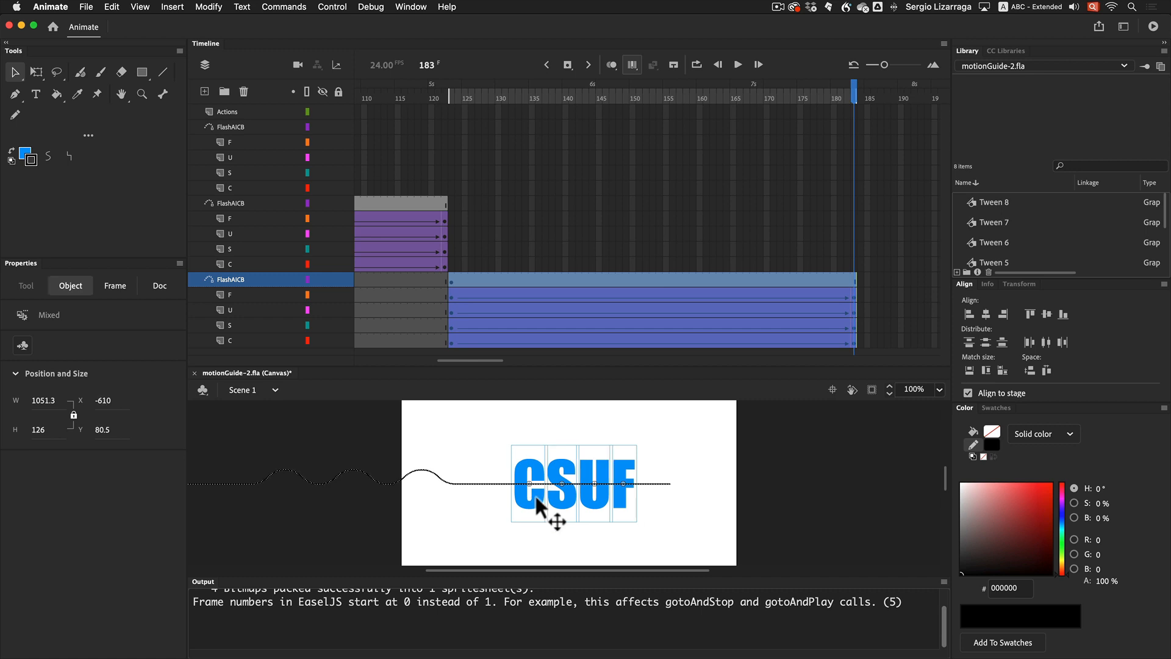
- Turn off multiple-frame editing and scrub the third pass to frame 183 to check where the text stops
left_click(601, 203)
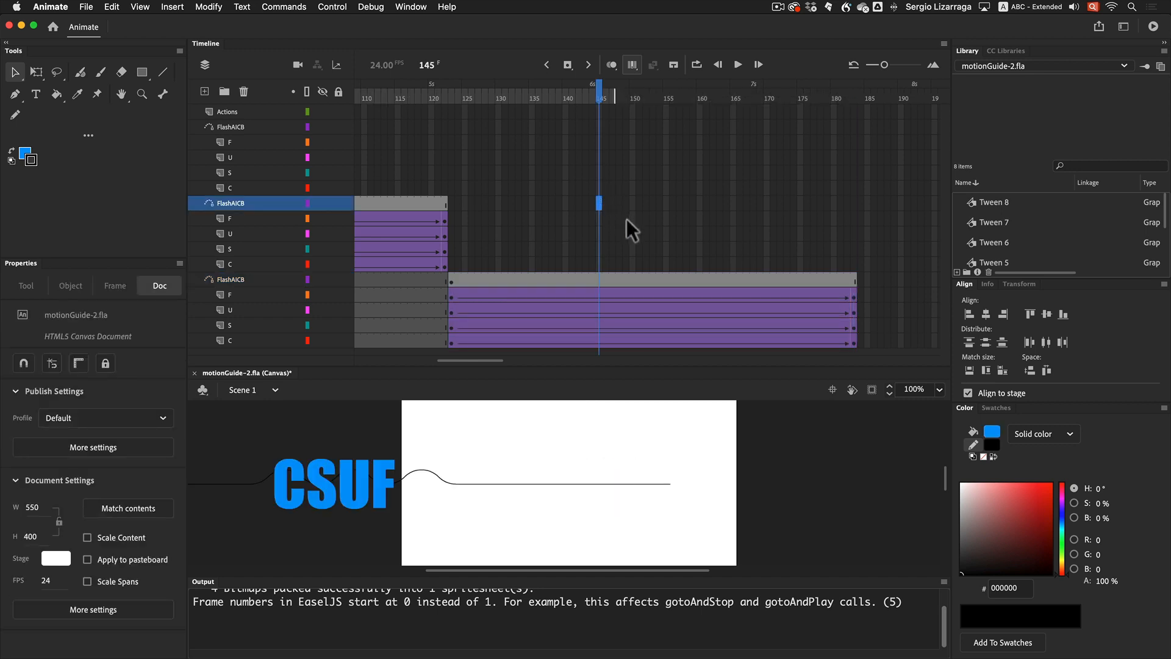
left_click(634, 64)
mouse_move(598, 92)
left_mouse_down()
mouse_move(455, 107)
mouse_move(881, 122)
left_mouse_up()
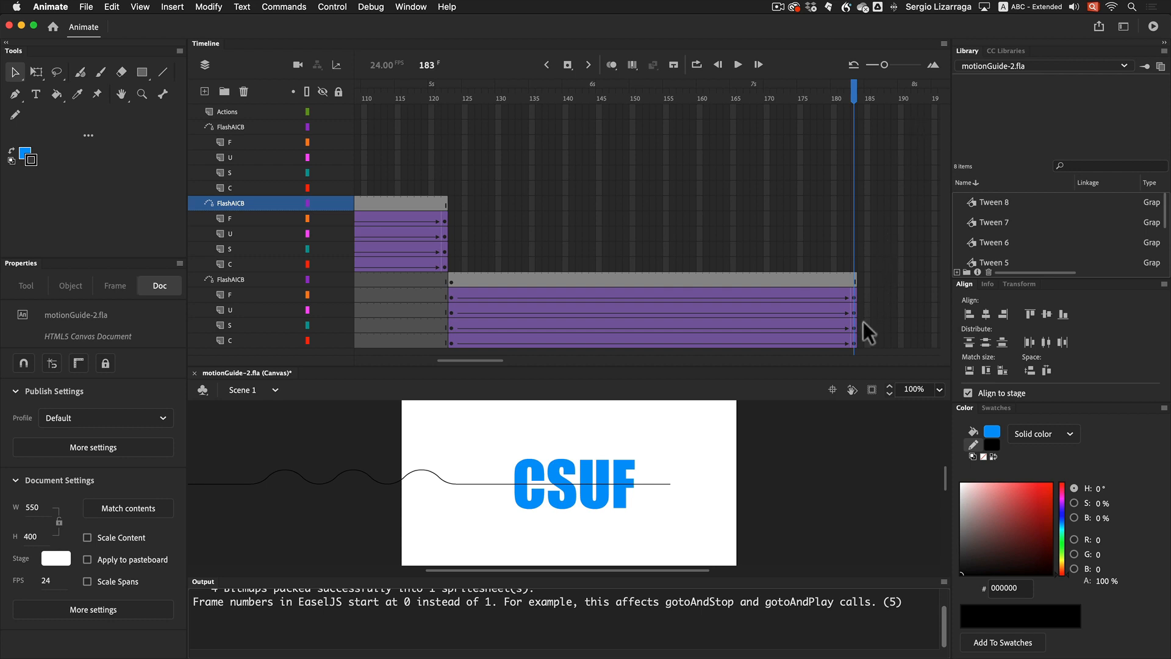
scroll(528, 264, "right", 5)
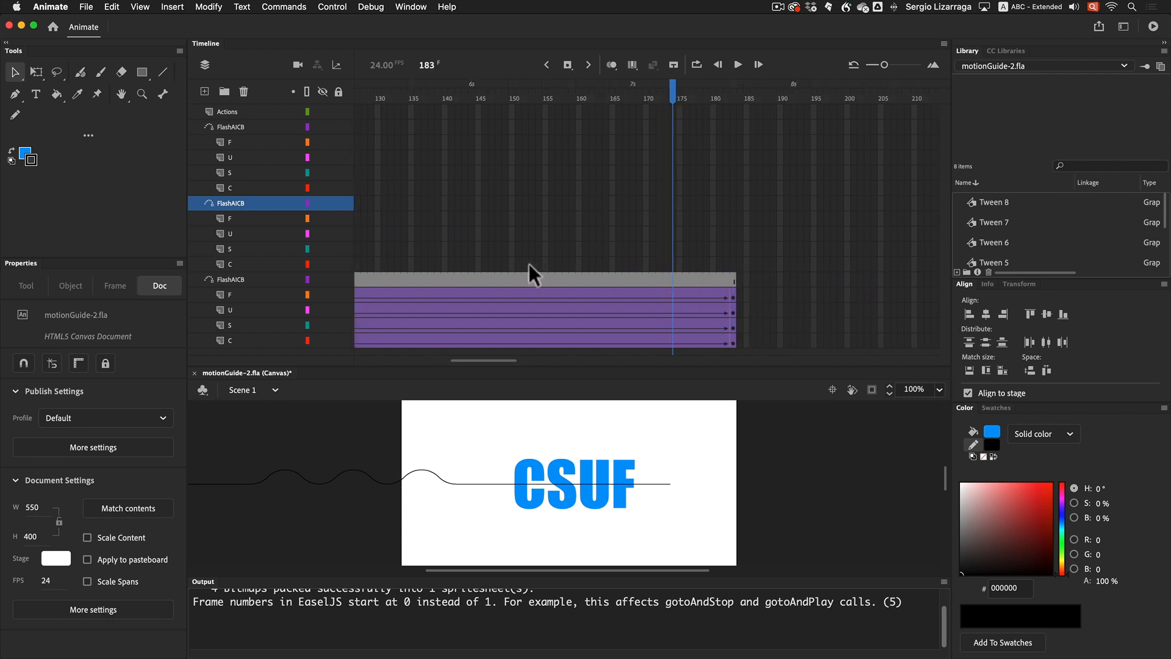
scroll(371, 296, "left", 15)
scroll(371, 296, "right", 13)
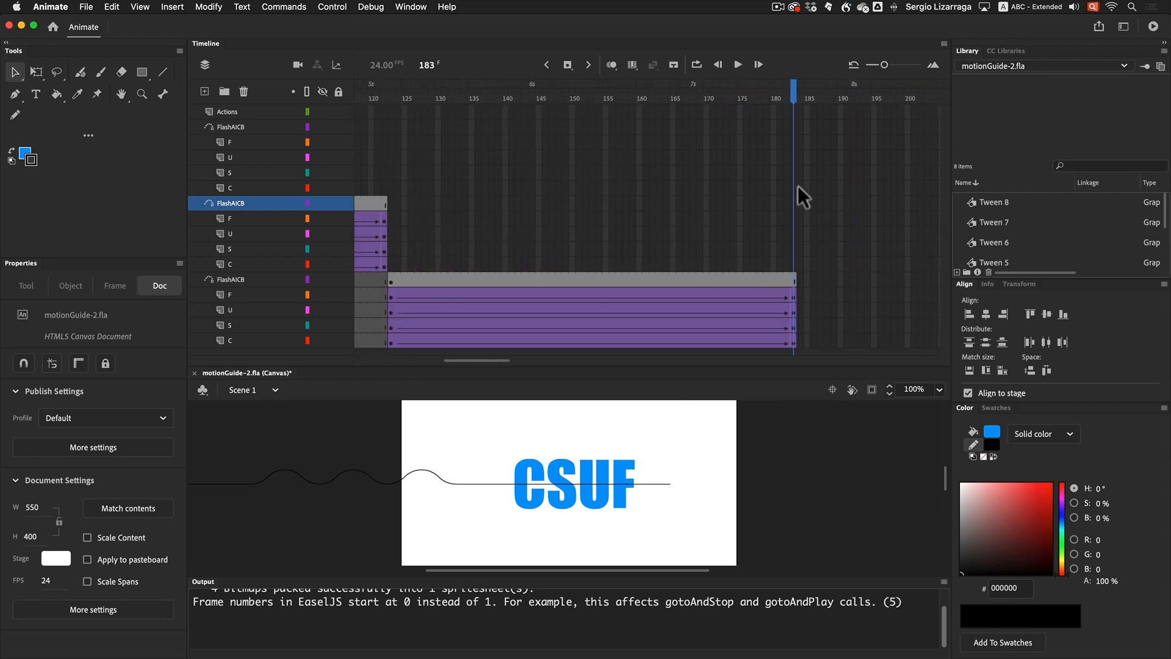
- Add a keyframe at frame 183 of the Actions layer with the script this.stop(); and test the movie in the browser
left_click(793, 112)
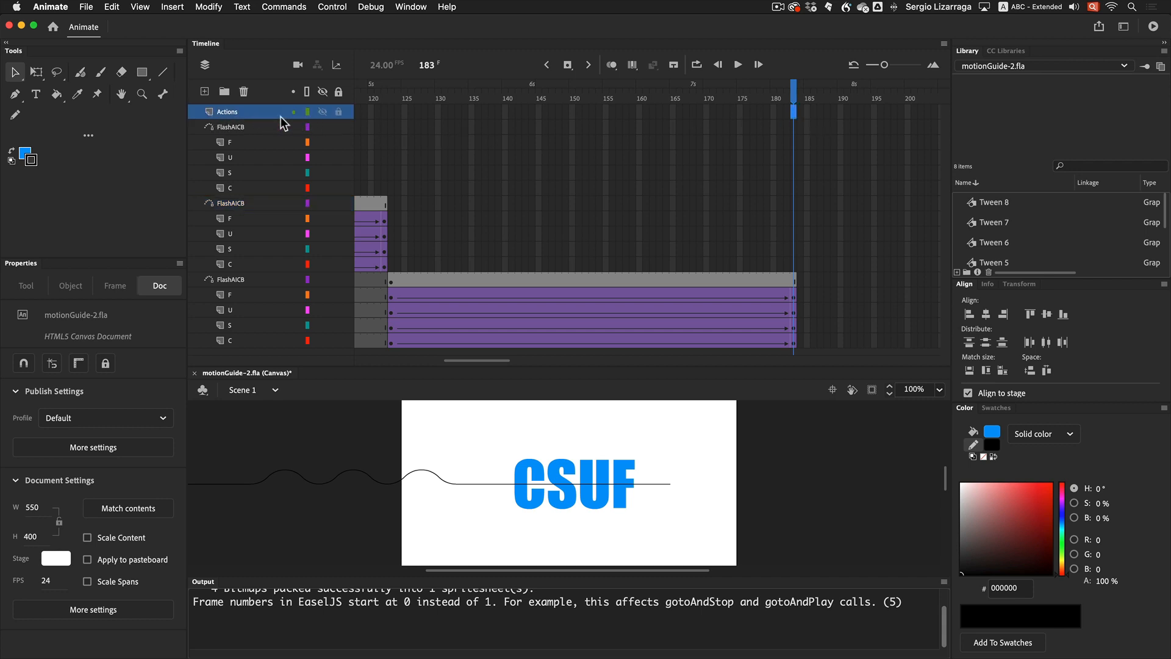
key("F5")
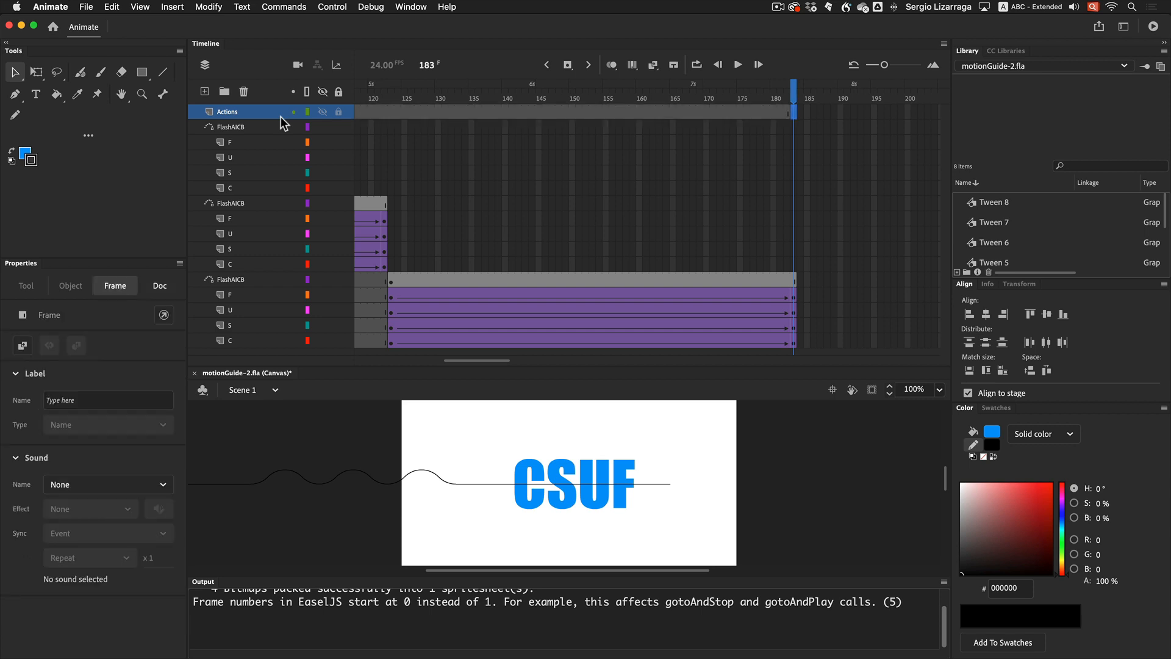
right_click(796, 110)
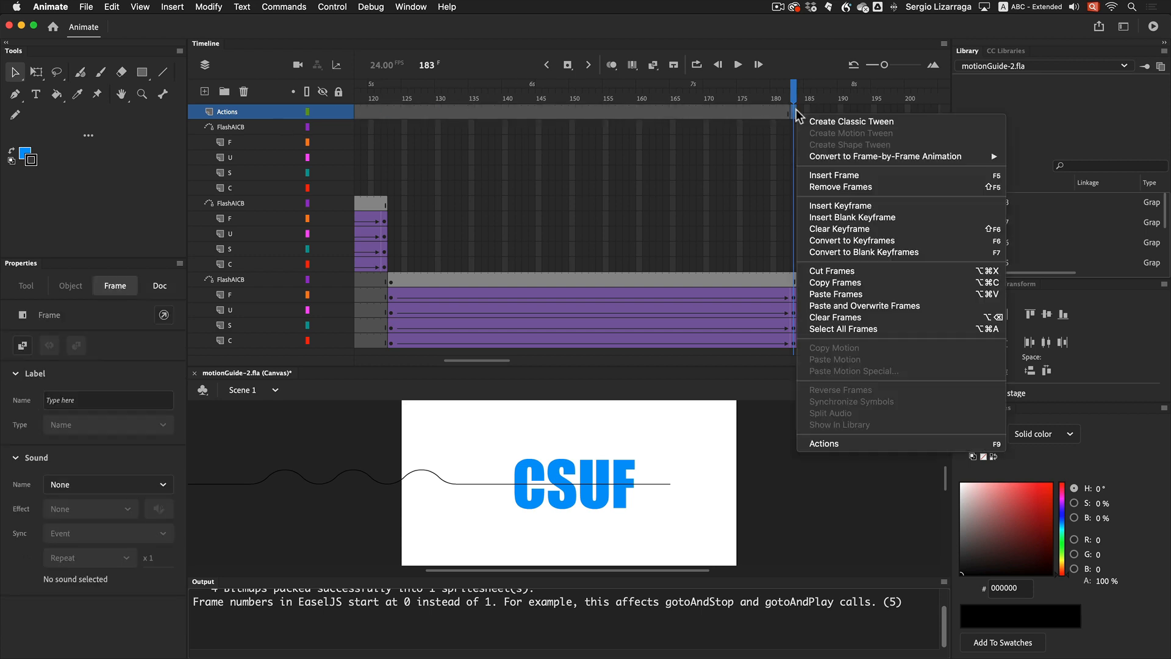
left_click(817, 444)
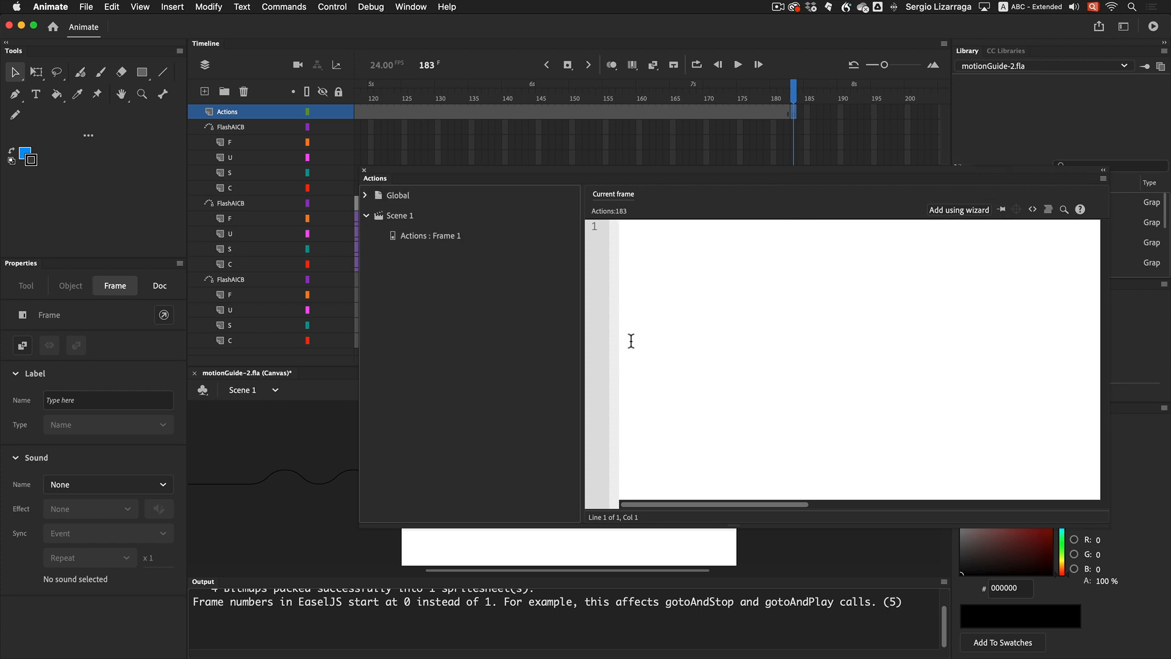
type("this")
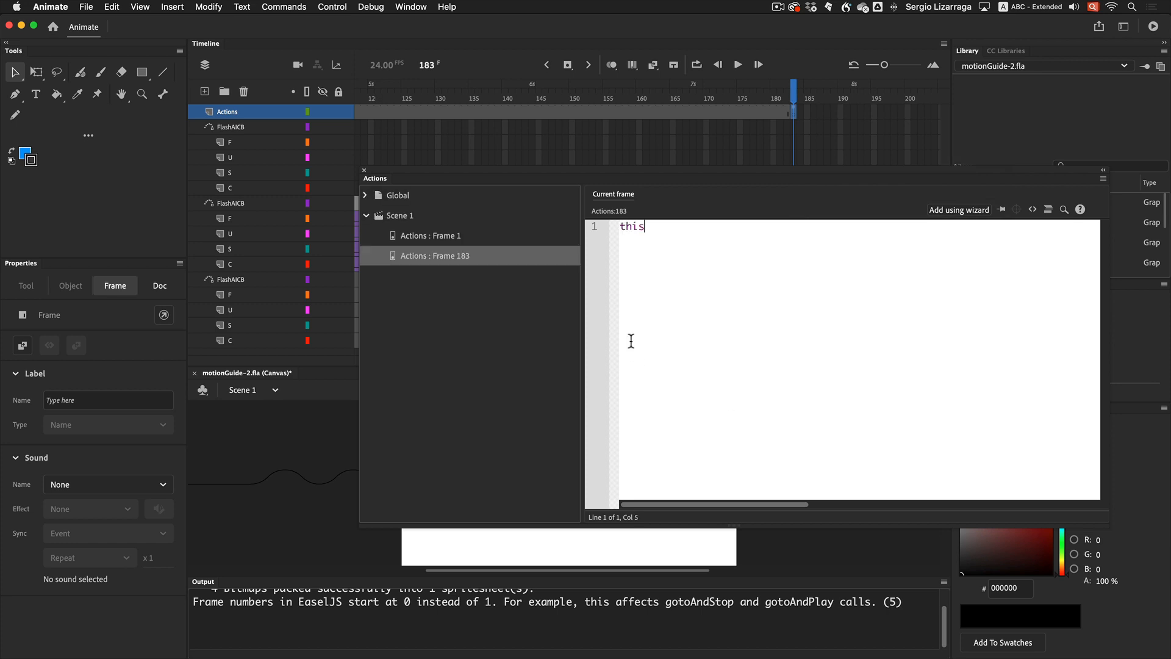
type(".")
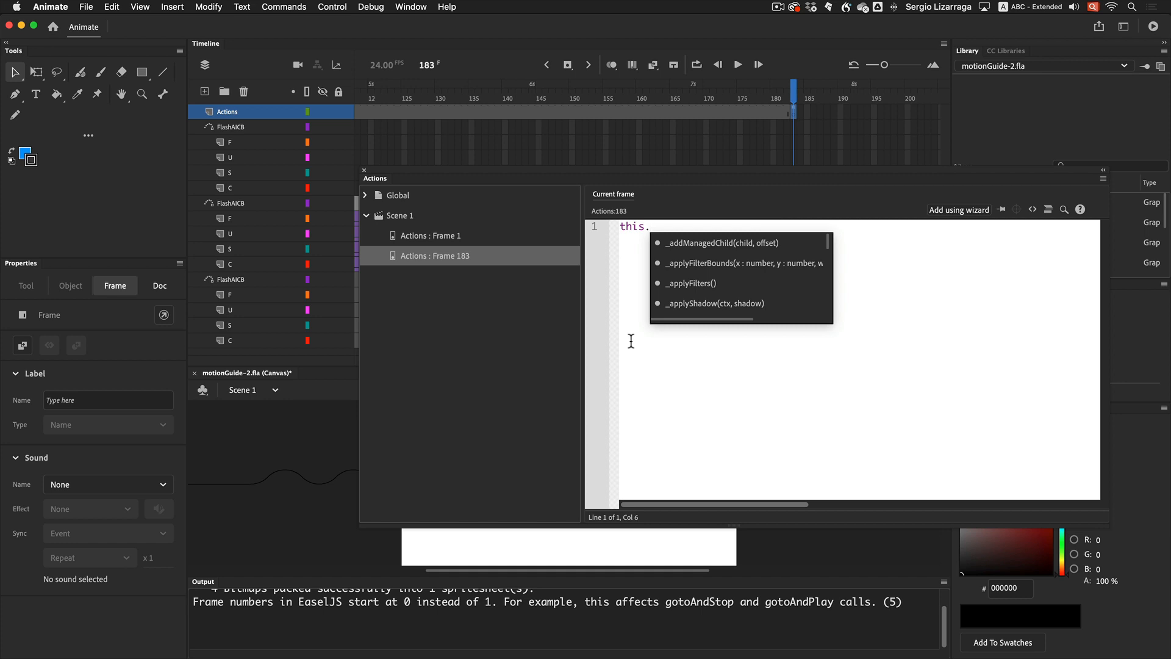
type("stop()")
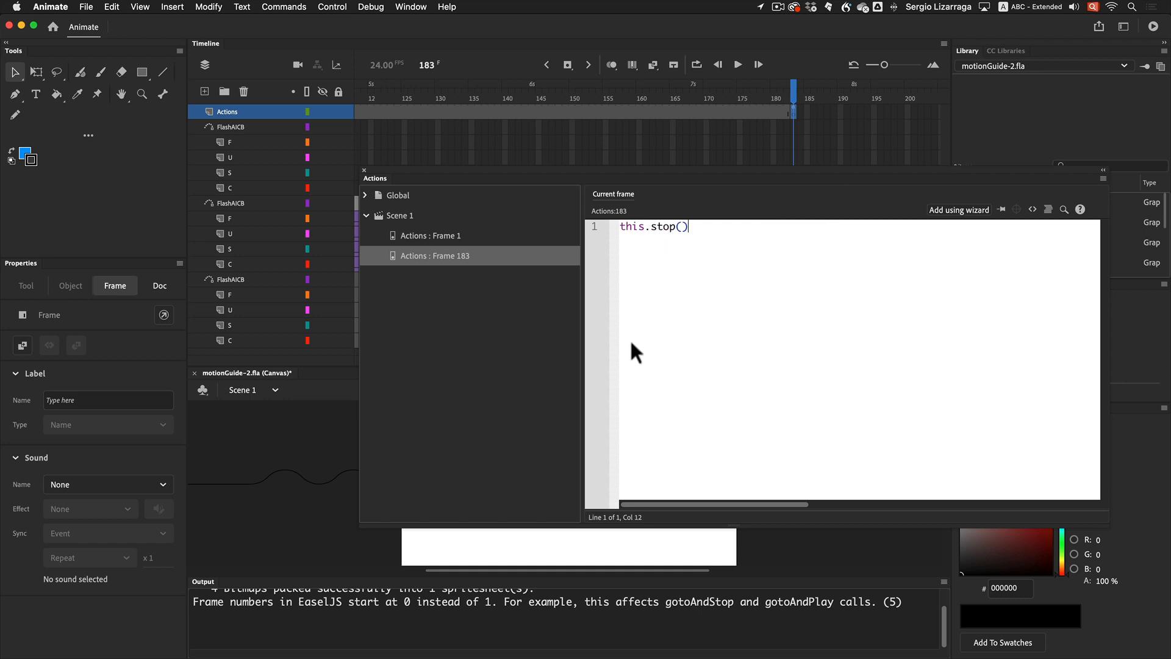
type(";")
left_click(364, 171)
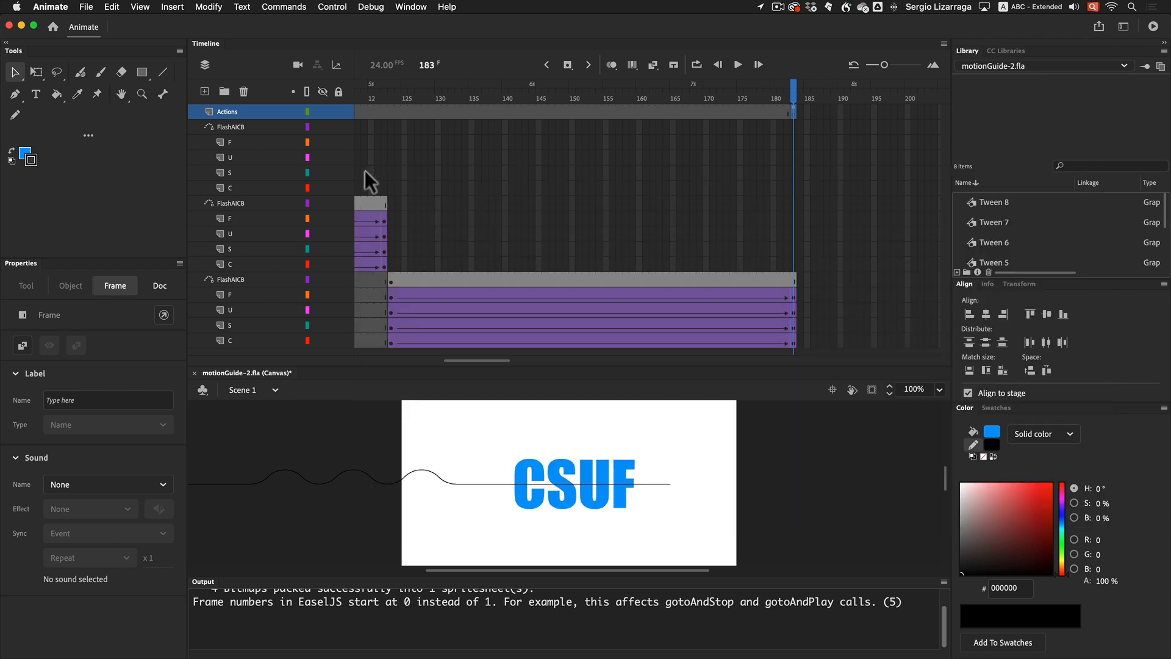
key("super+Return")
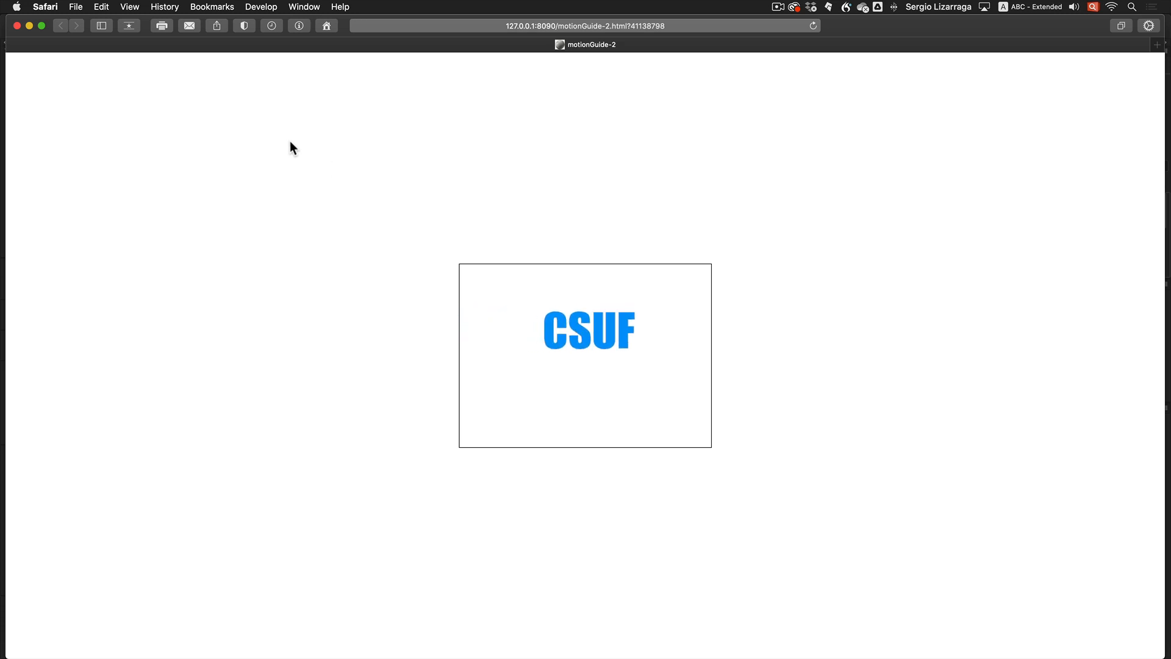
left_click(17, 25)
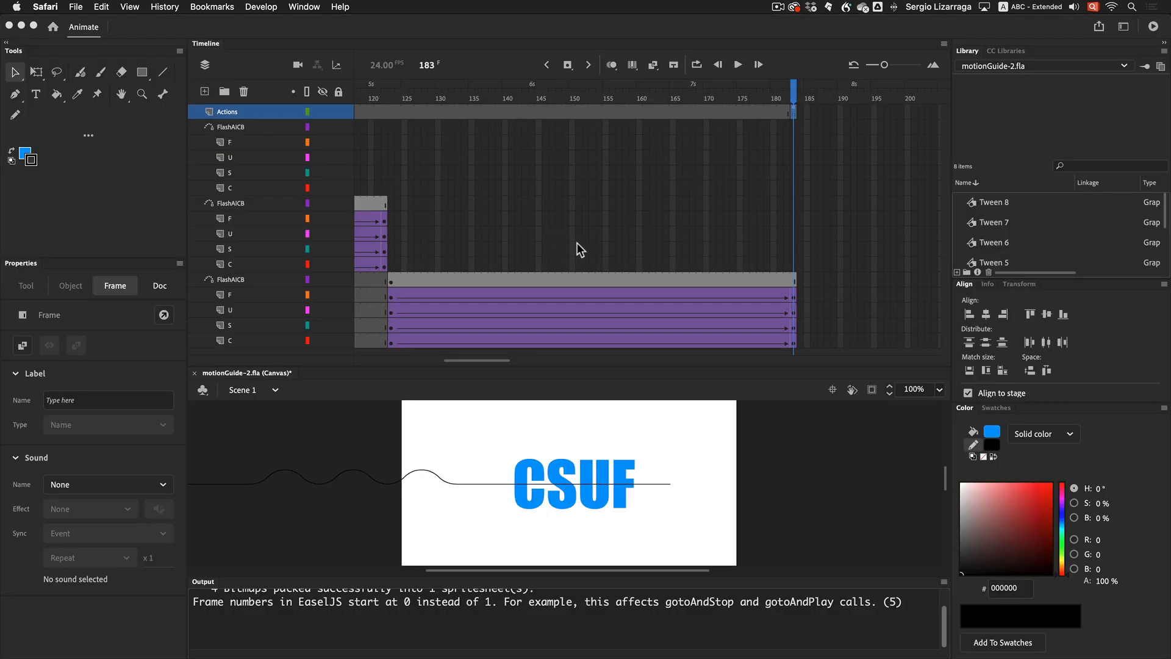
- Set the classic ease to 100 on the third pass's letter tweens starting at frame 123, and test the movie
left_click(391, 345)
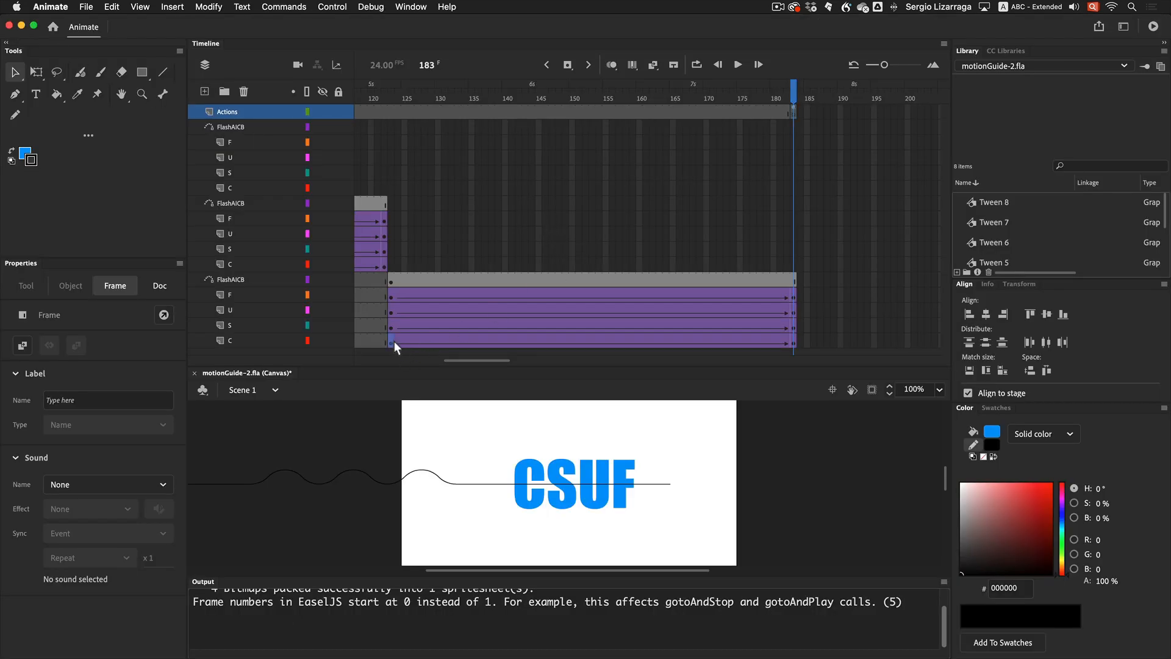
left_click(394, 342)
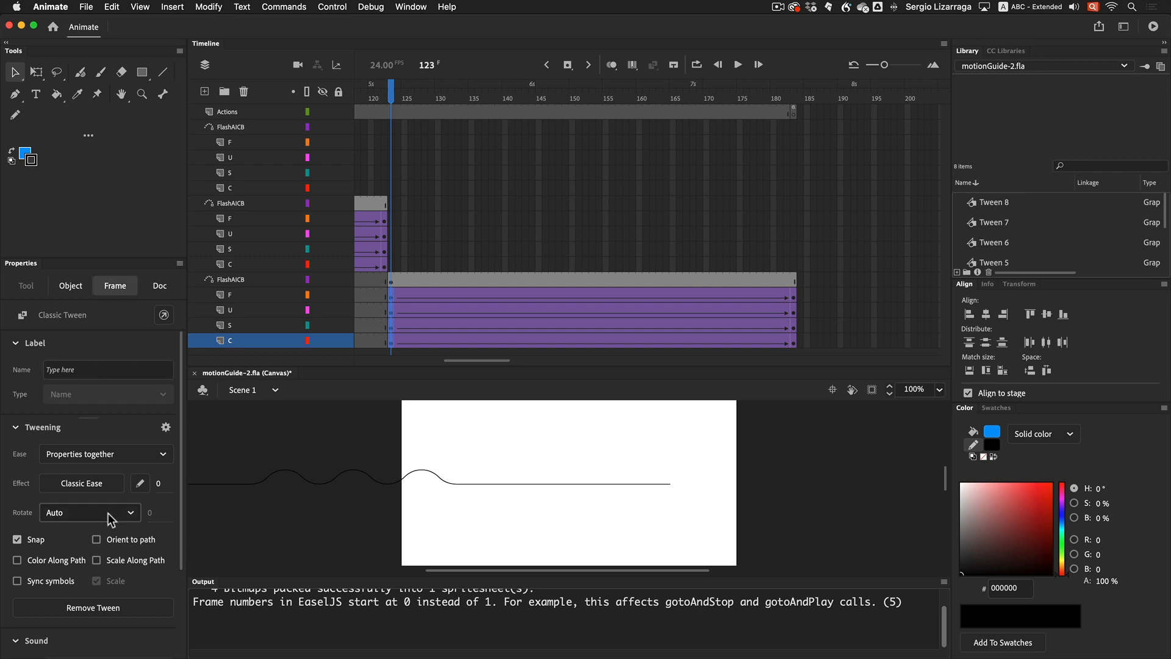
left_click(161, 485)
type("100")
key("Return")
key("super+Return")
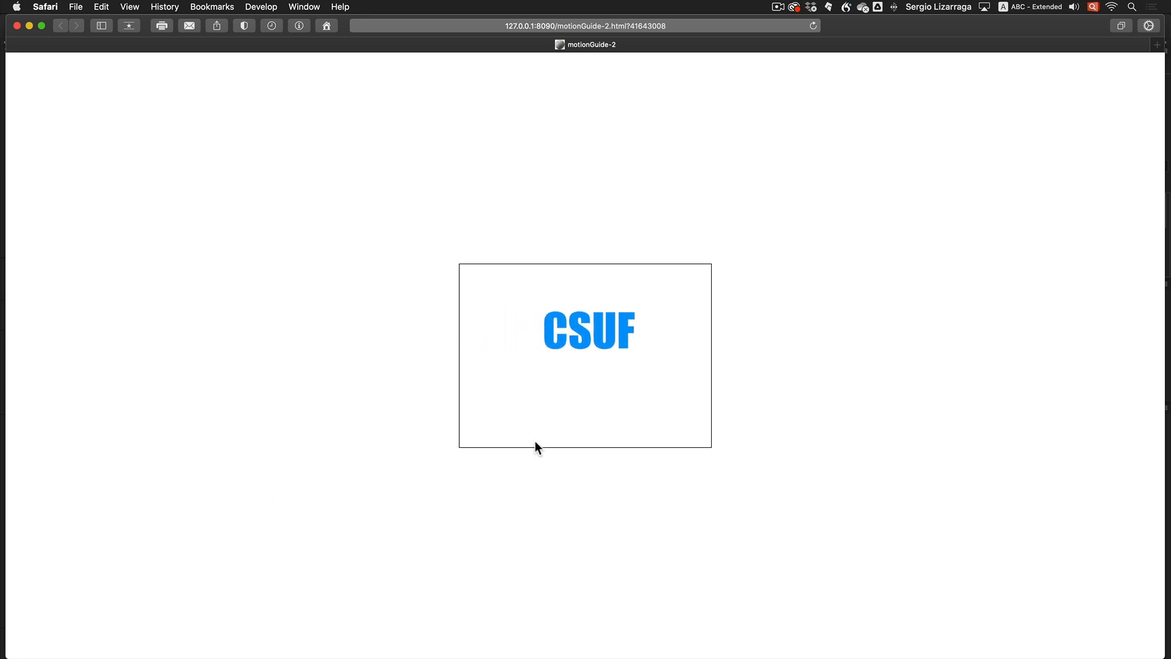
left_click(17, 25)
- Turn on multiple-frame editing for frames 1 to 61 and select the first pass's guide path and letters
scroll(511, 232, "left", 5)
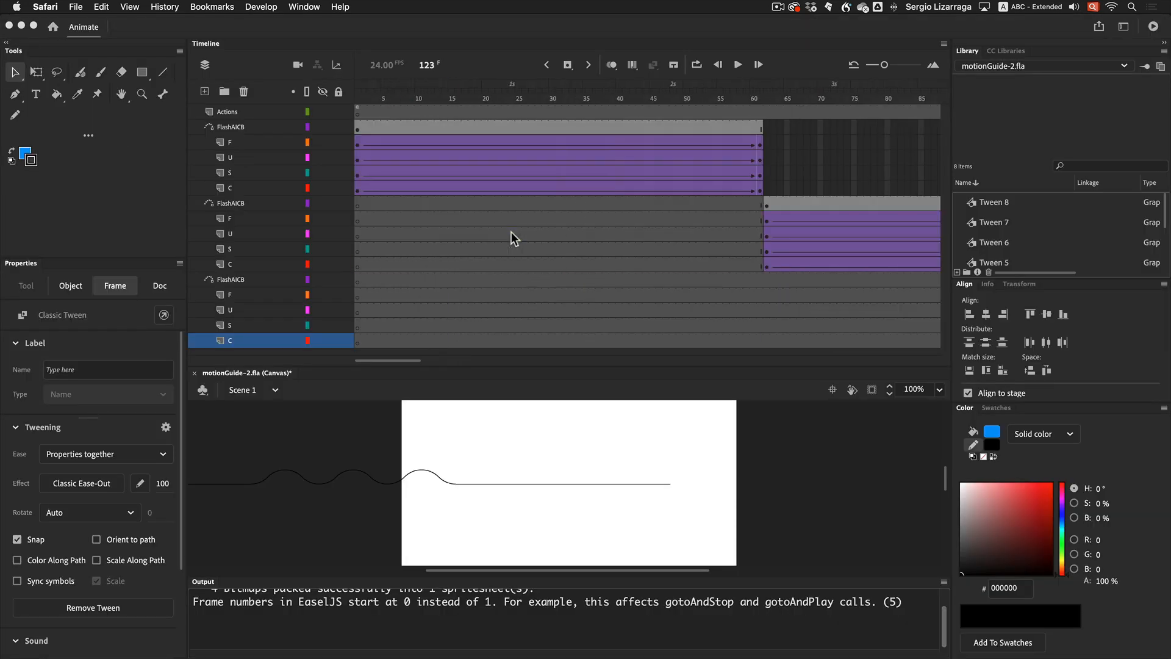
left_click(357, 100)
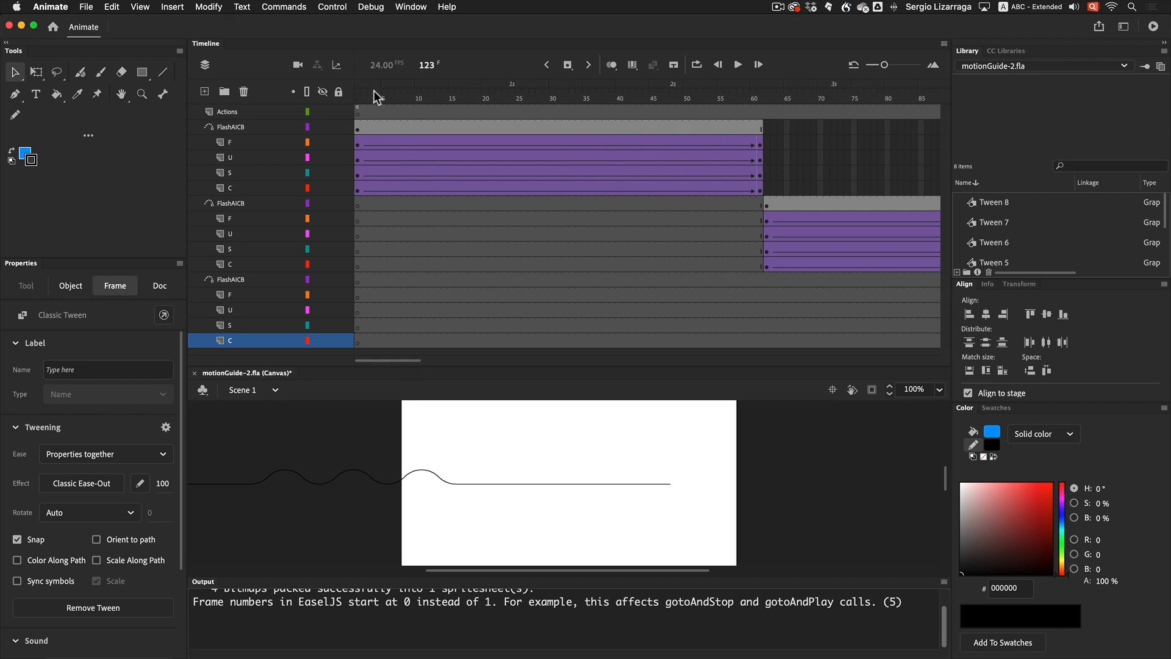
left_click(358, 128)
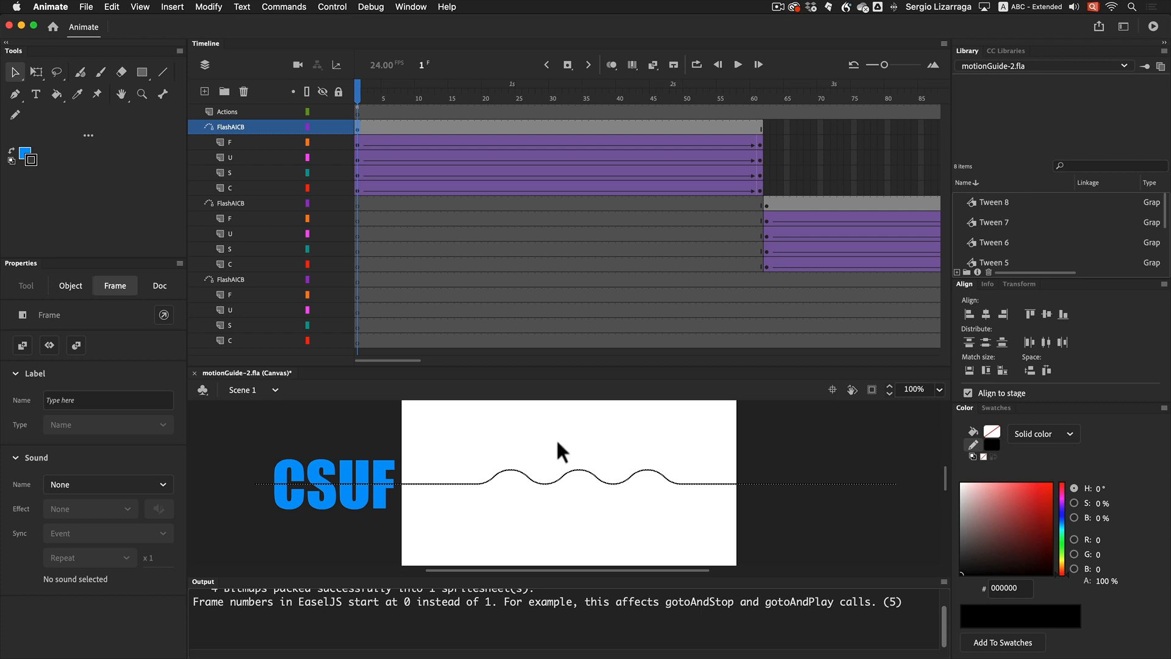
left_click(573, 470, "alt+super")
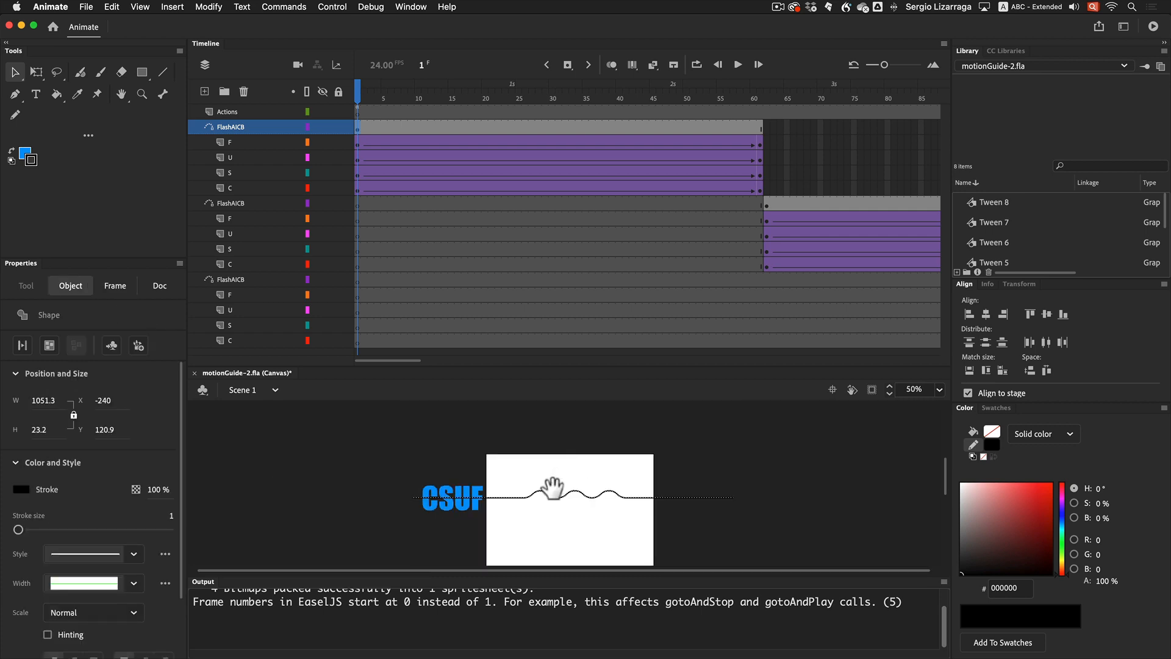
left_click_drag(552, 488, 551, 462)
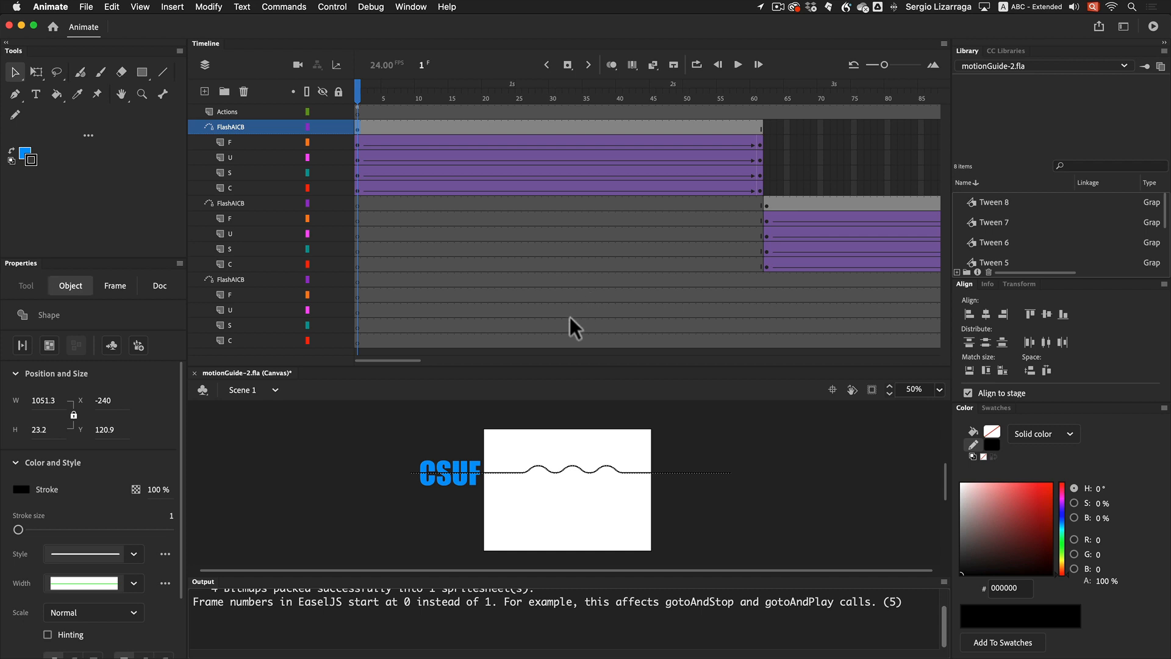
left_click(632, 66)
left_click_drag(374, 98, 760, 126)
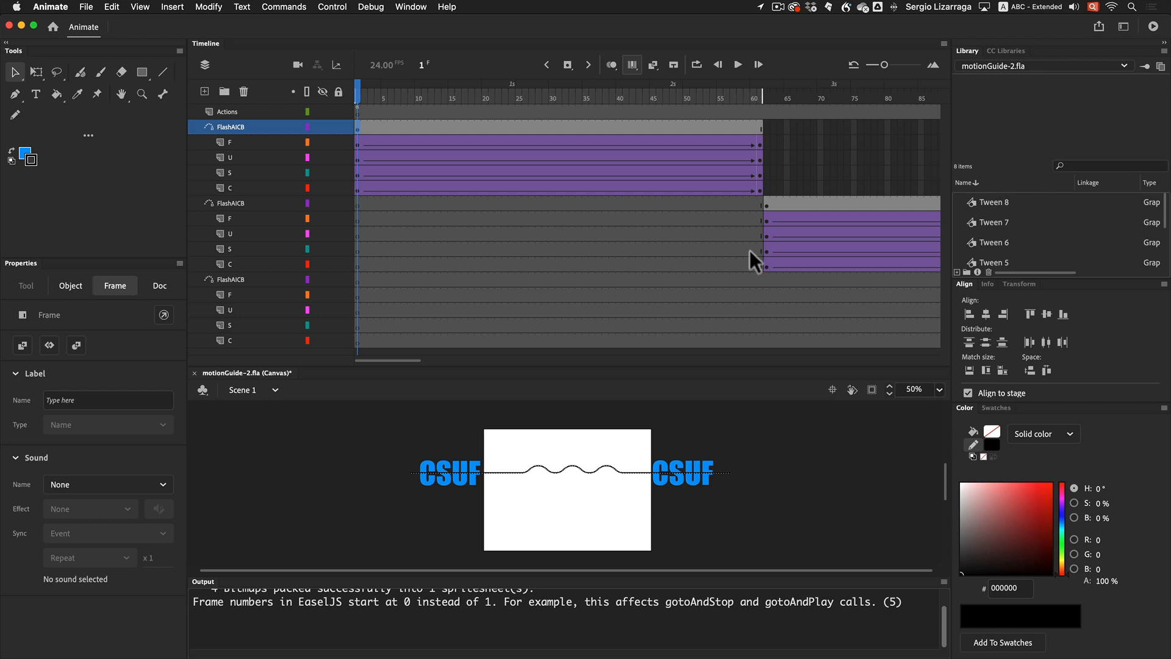
key("super+a")
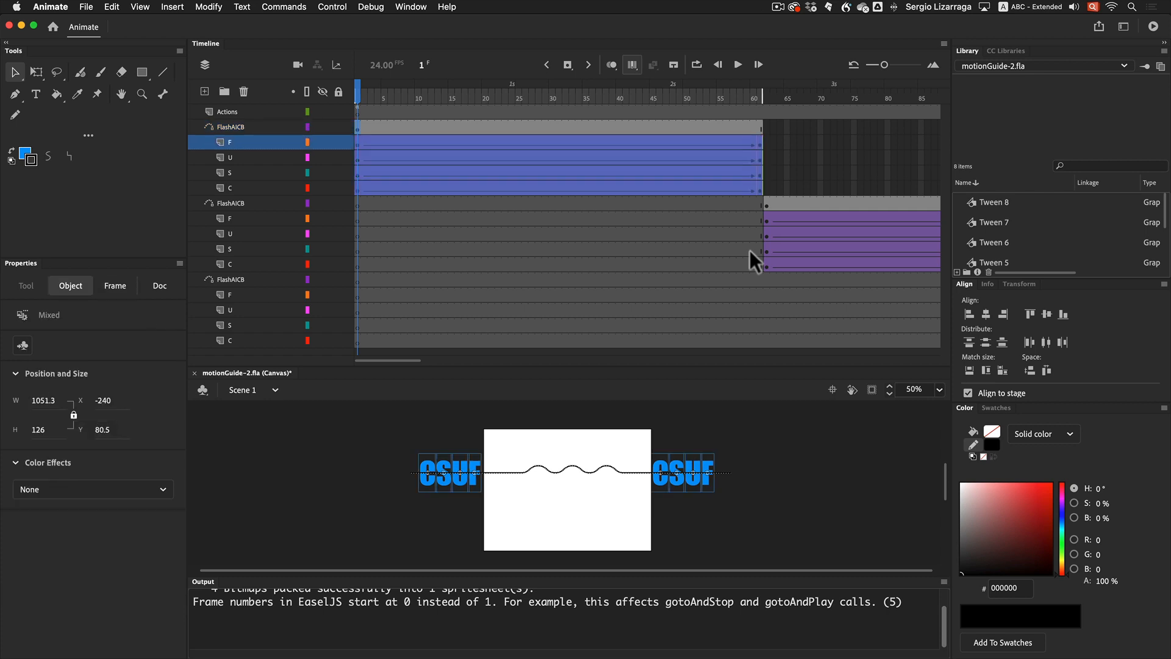
- Move the selected first-pass path and letters up 20 px to Y 60.5
key("shift+Up")
key("shift+Up")
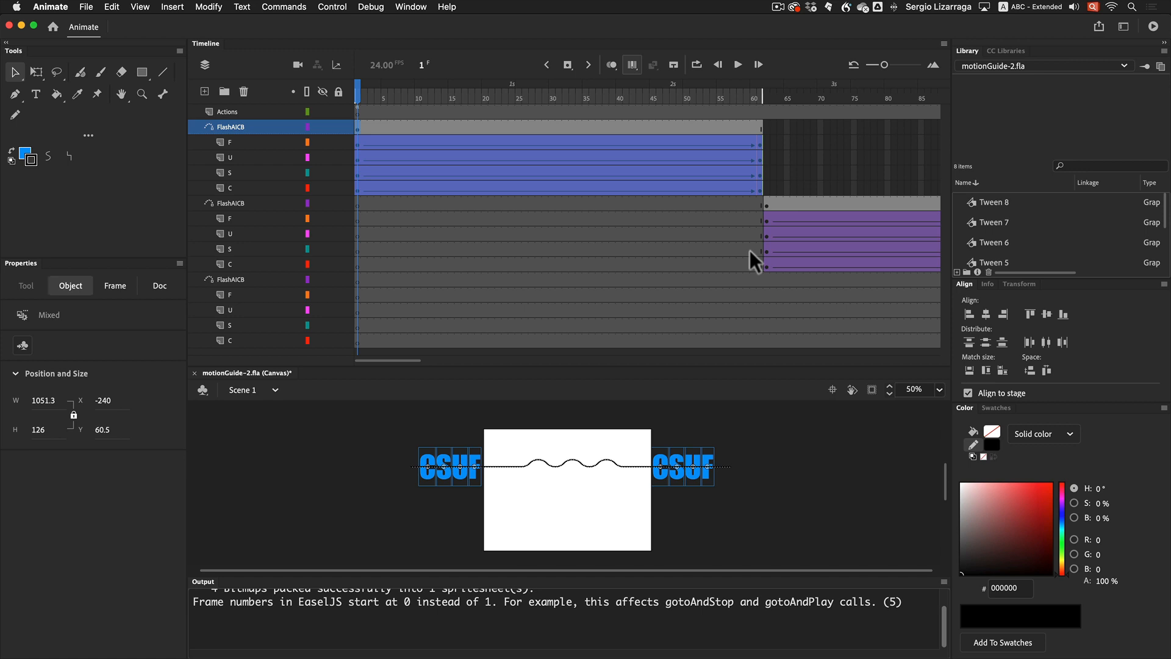
scroll(749, 250, "right", 10)
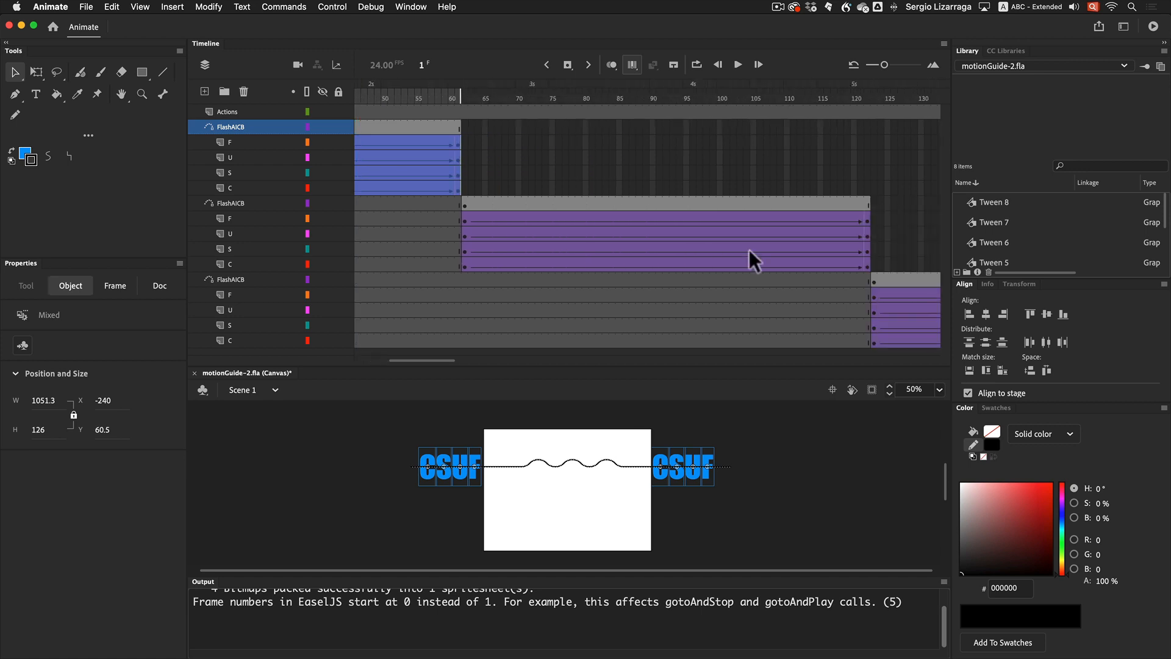
- Set the multiple-frame editing range to frames 62 to 122 and select the second pass's guide path and letters
left_click(465, 202)
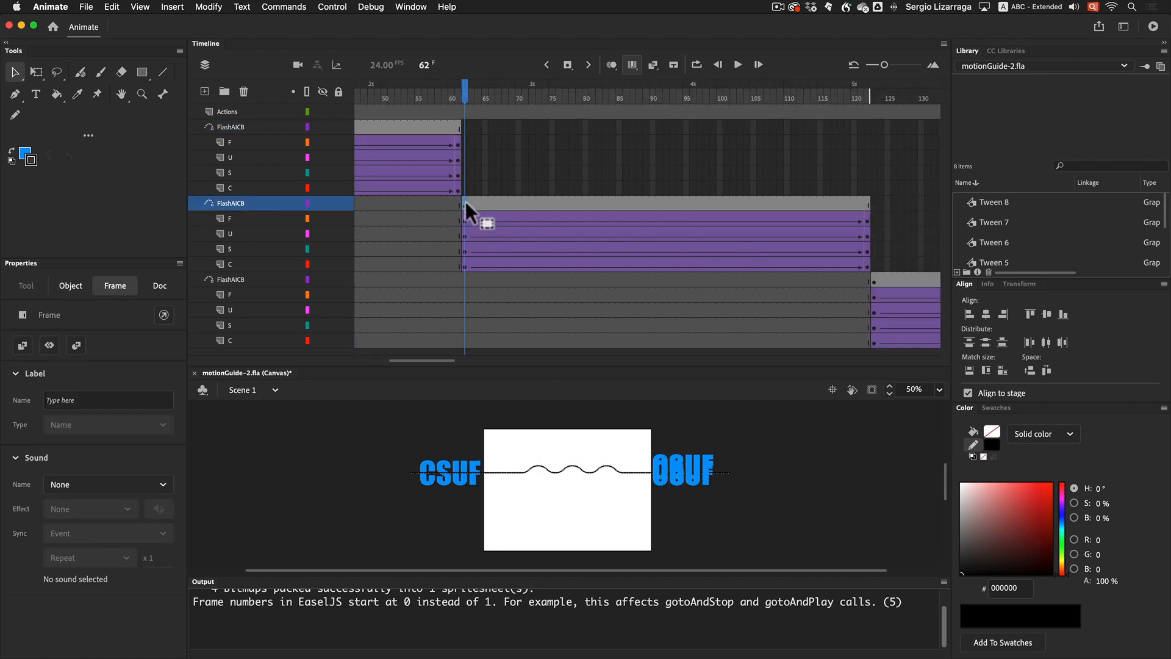
left_click(869, 266, "shift")
scroll(841, 230, "right", 10)
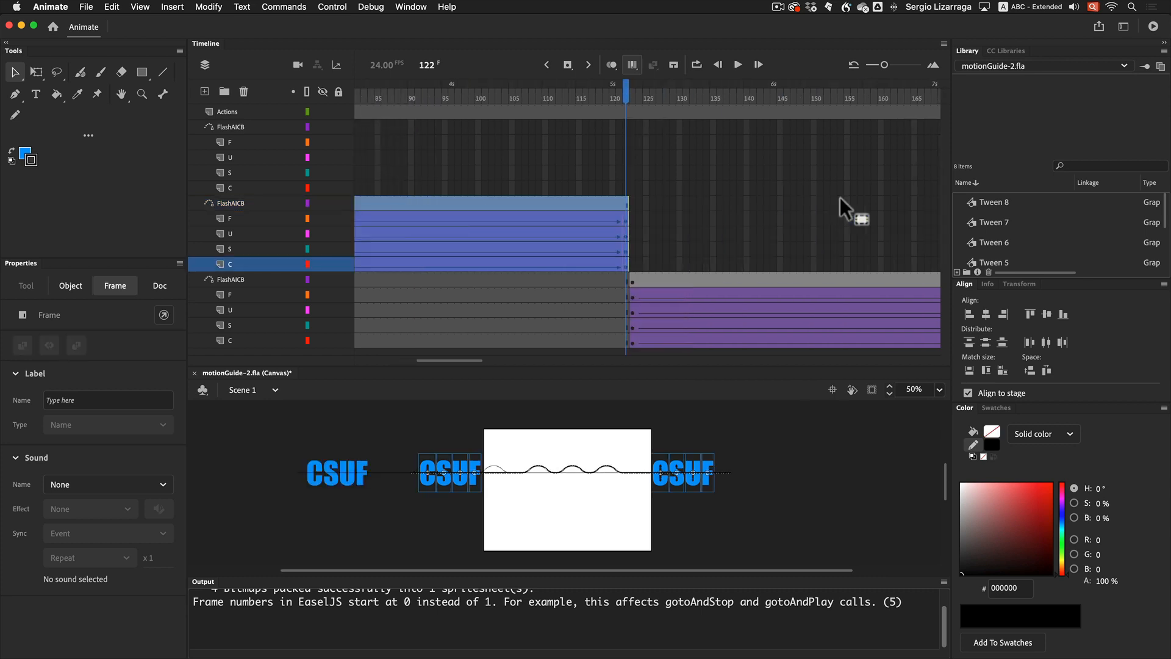
scroll(732, 98, "left", 10)
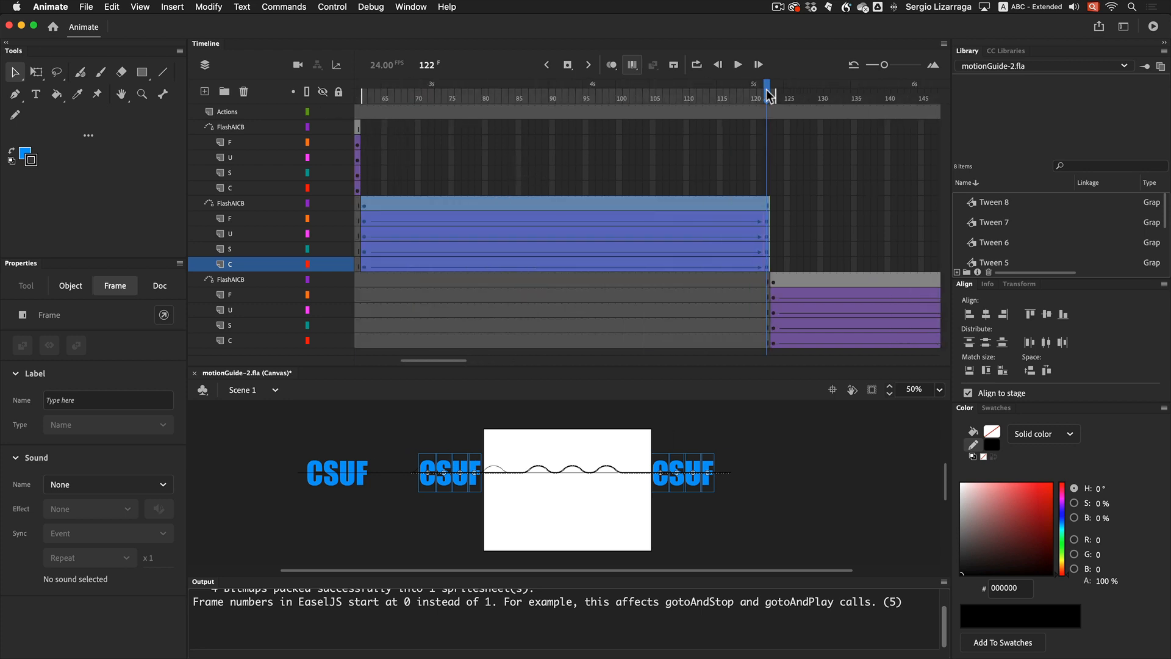
left_click_drag(769, 99, 767, 99)
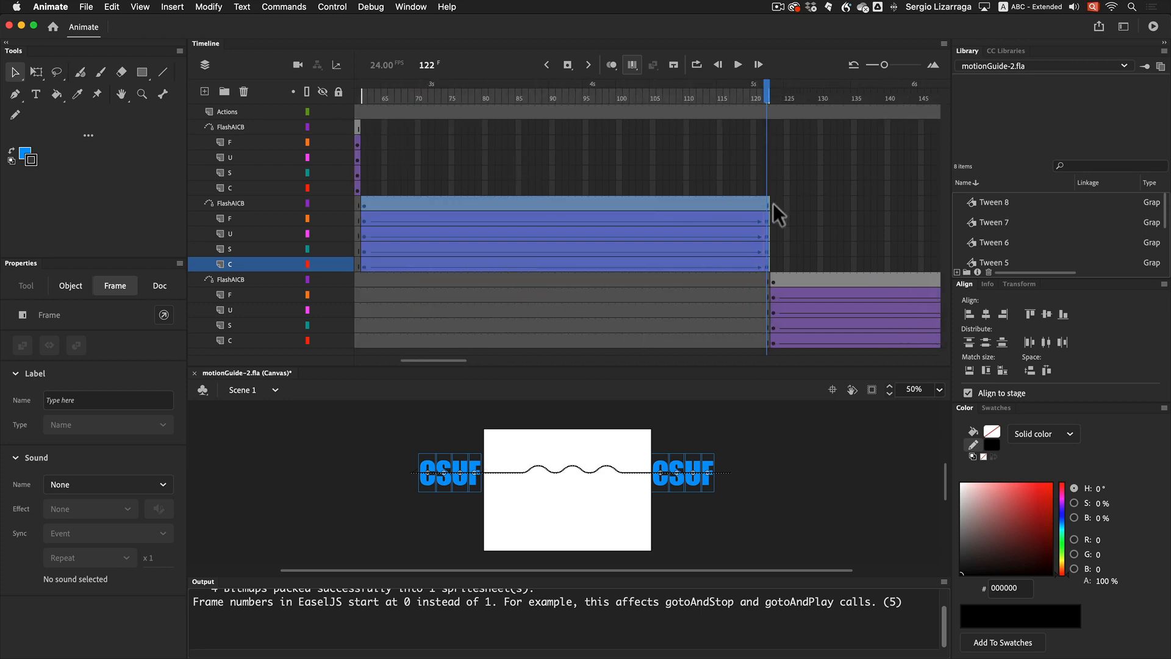
key("super+a")
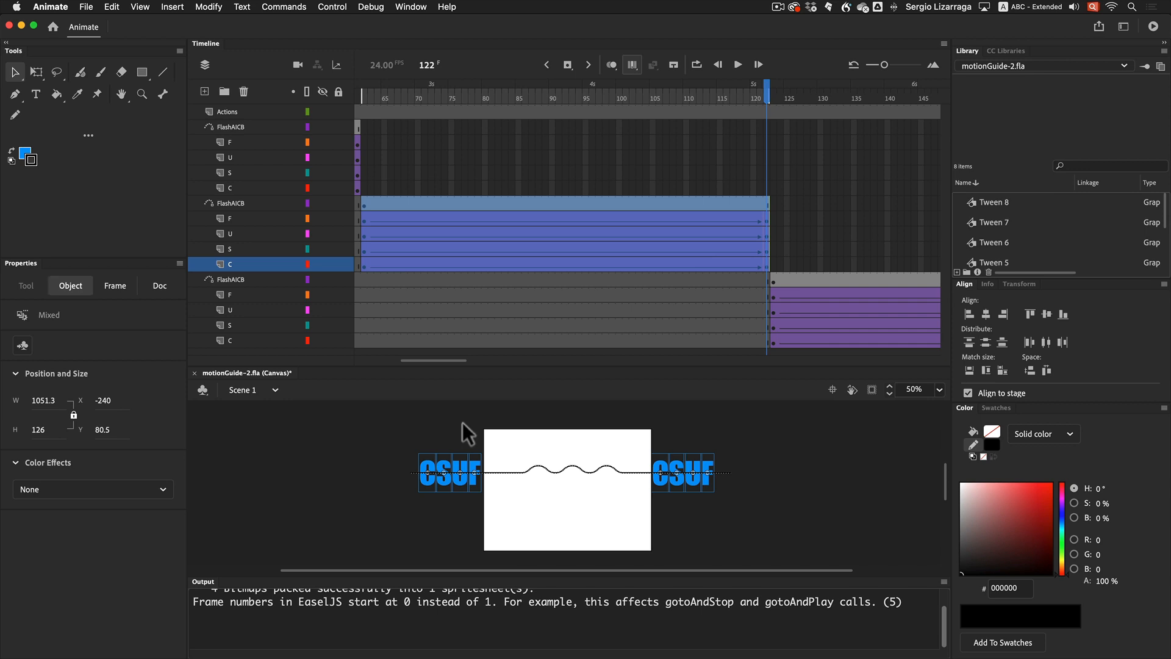
- Move the selected second-pass path and letters down 120 px to Y 200.5
key("shift+Down")
key("shift+Down")
key("shift+Down")
key("shift+Down")
key("shift+Down")
key("shift+Down")
key("shift+Down")
key("shift+Down")
key("shift+Down")
key("shift+Down")
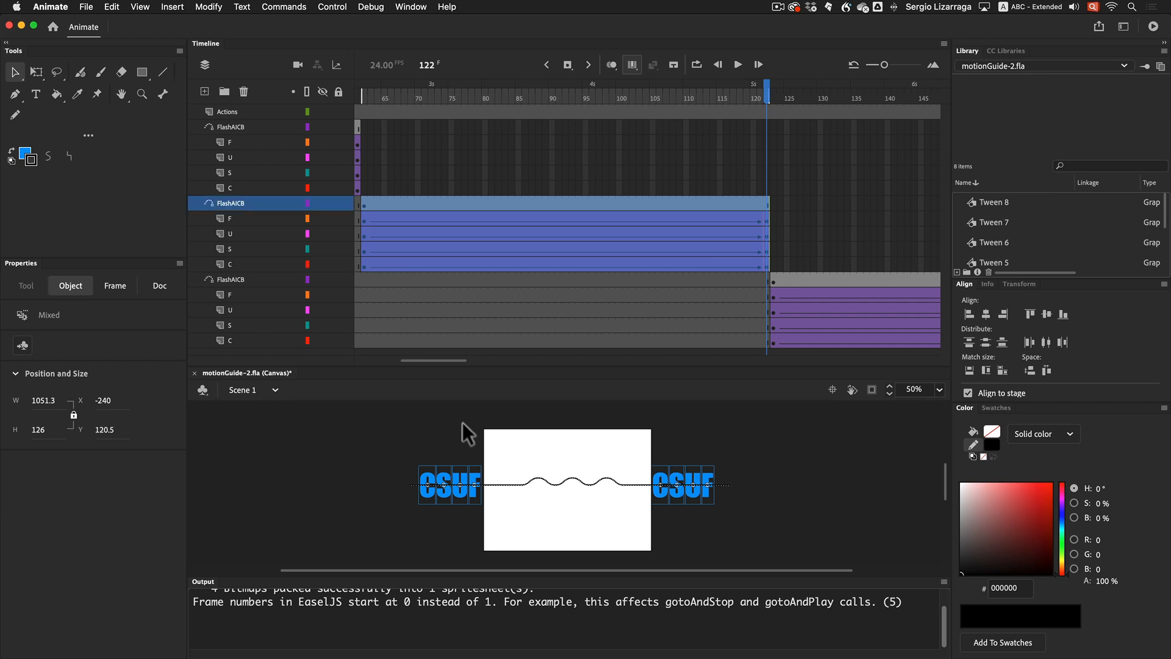
key("shift+Down")
key("shift+Down")
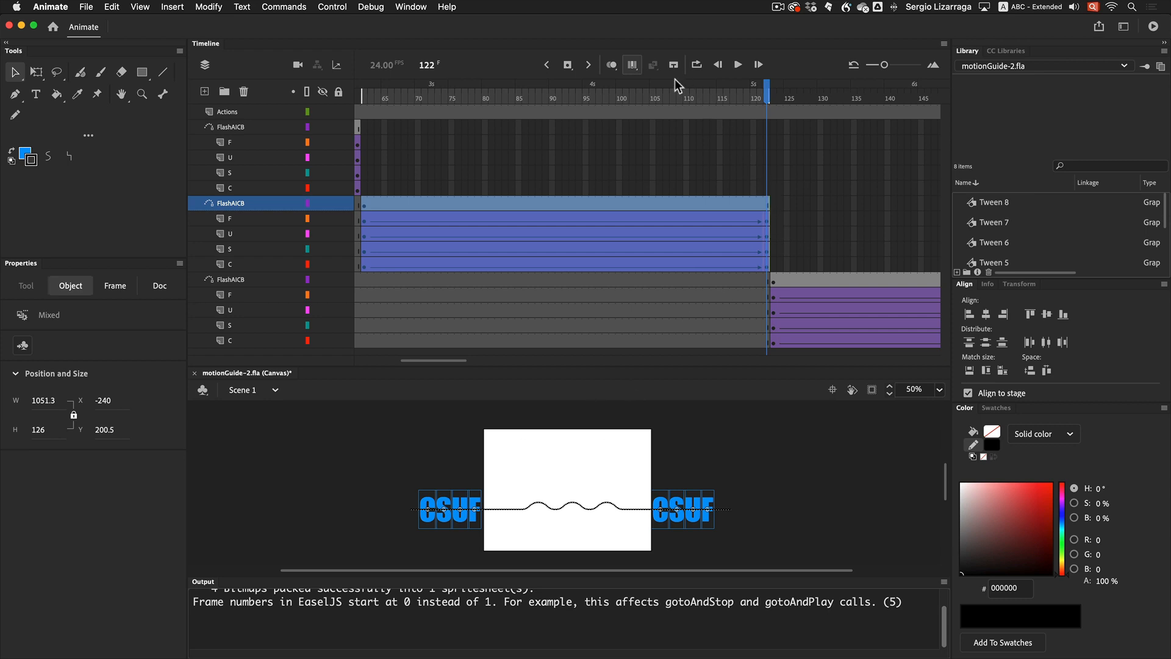
- Turn off multiple-frame editing and test the movie in the browser
left_click(631, 64)
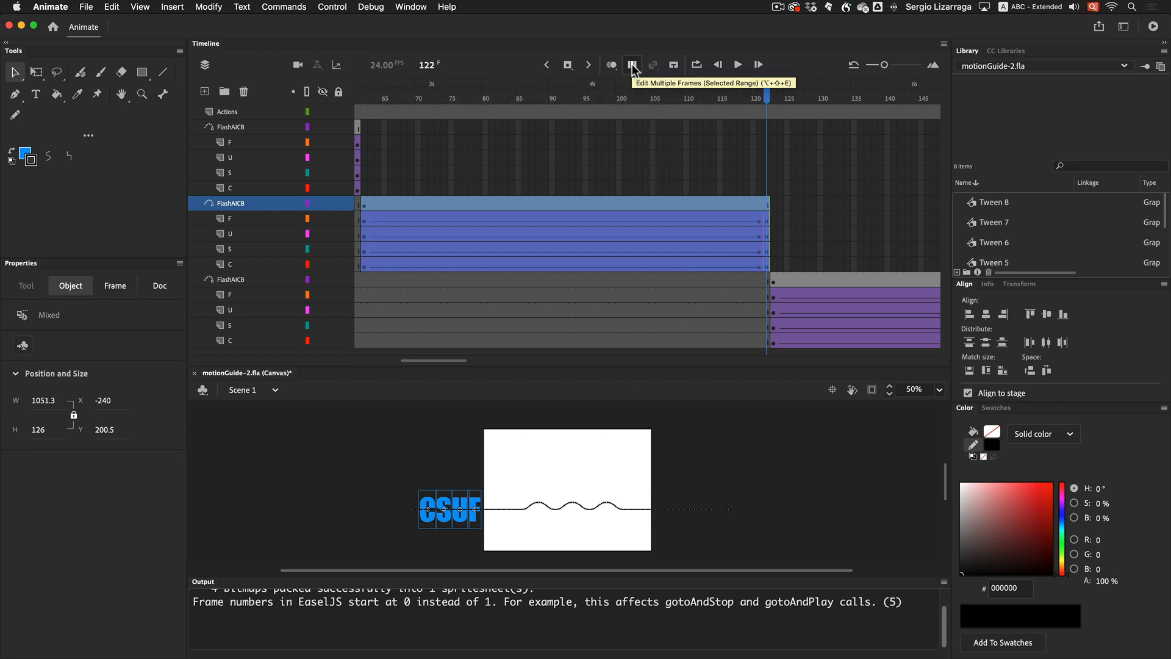
key("super+Return")
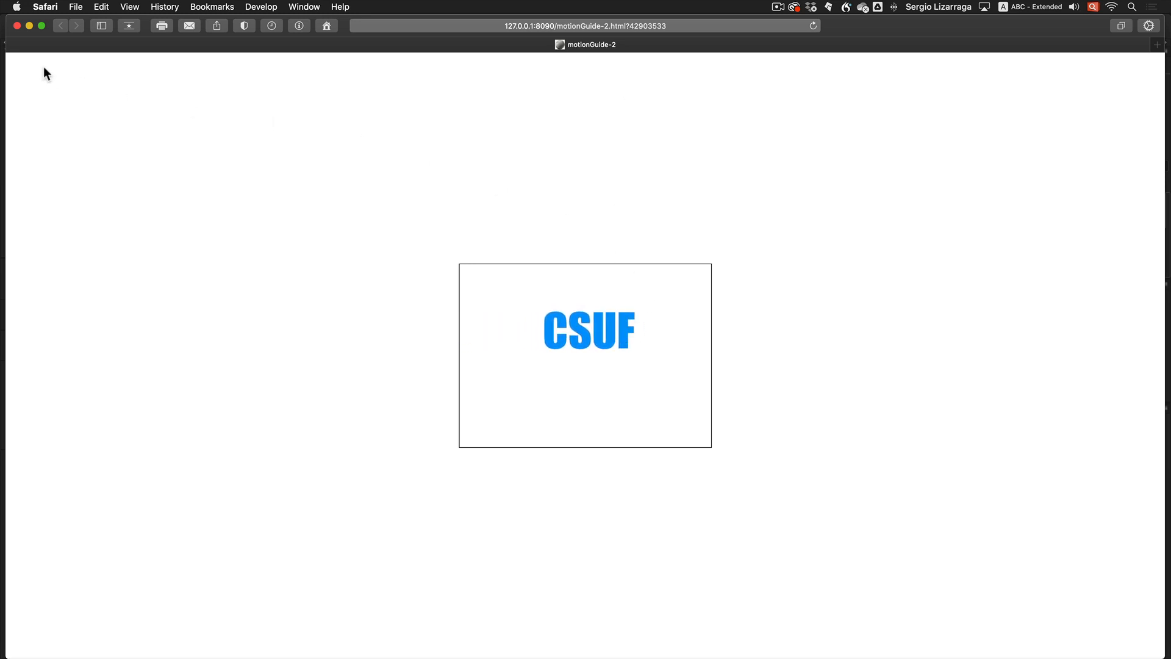
left_click(18, 26)
- Turn on multiple-frame editing for frames 123 to 183 and select the third pass's guide path and letters
scroll(688, 285, "right", 10)
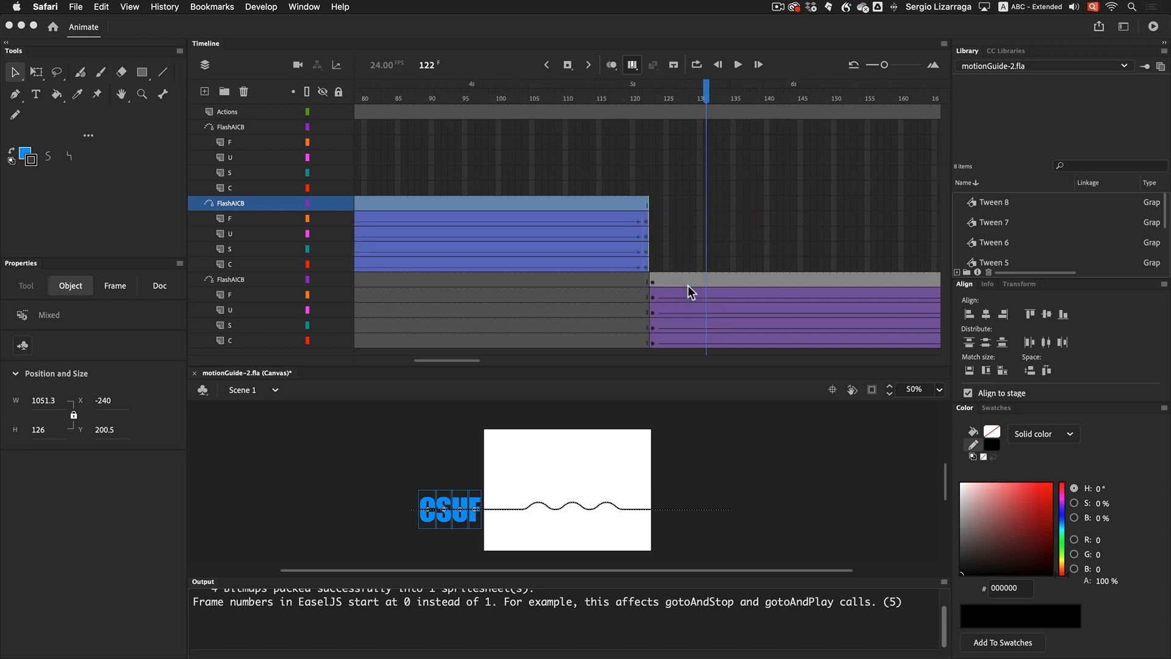
left_click(473, 274)
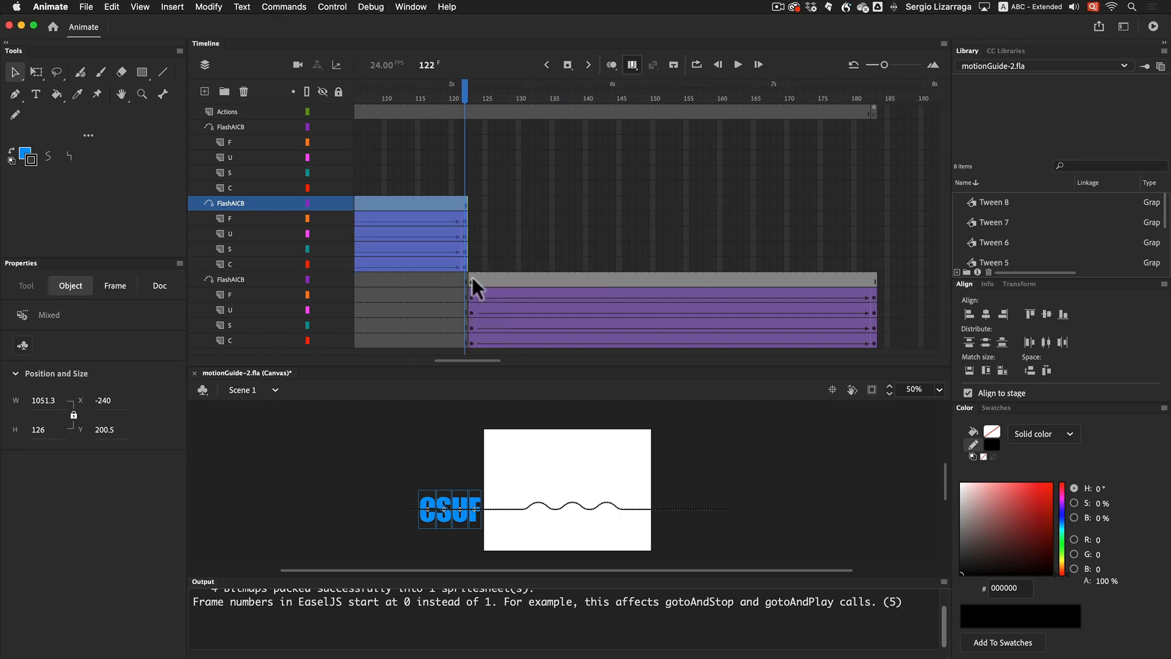
left_click(471, 277)
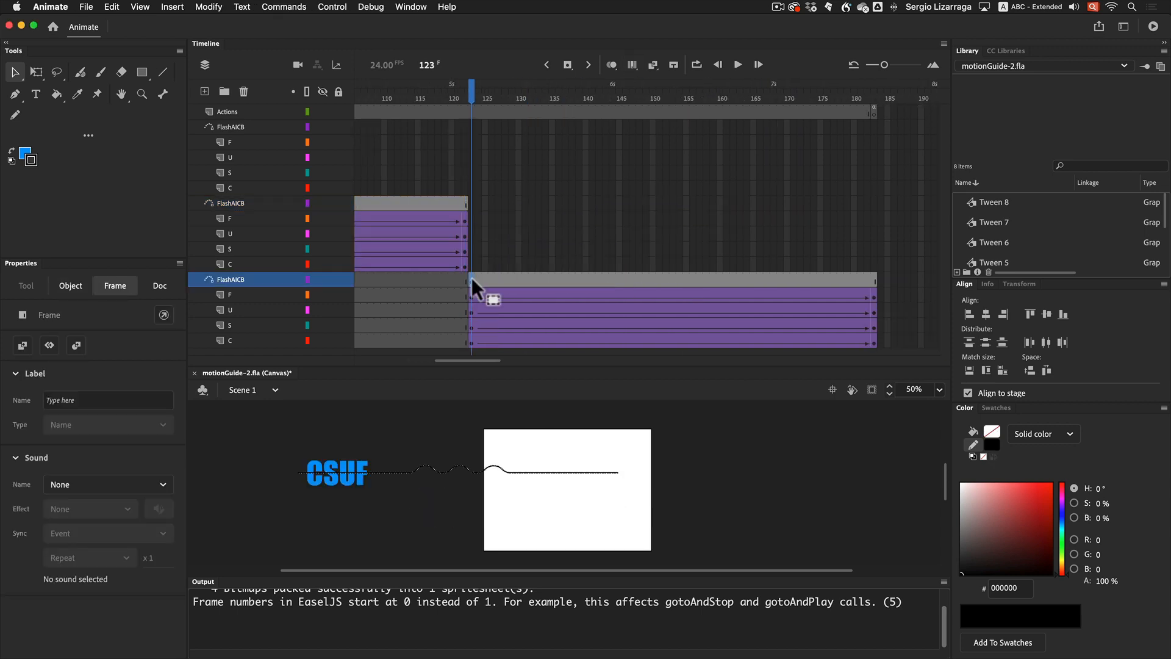
left_click(632, 64)
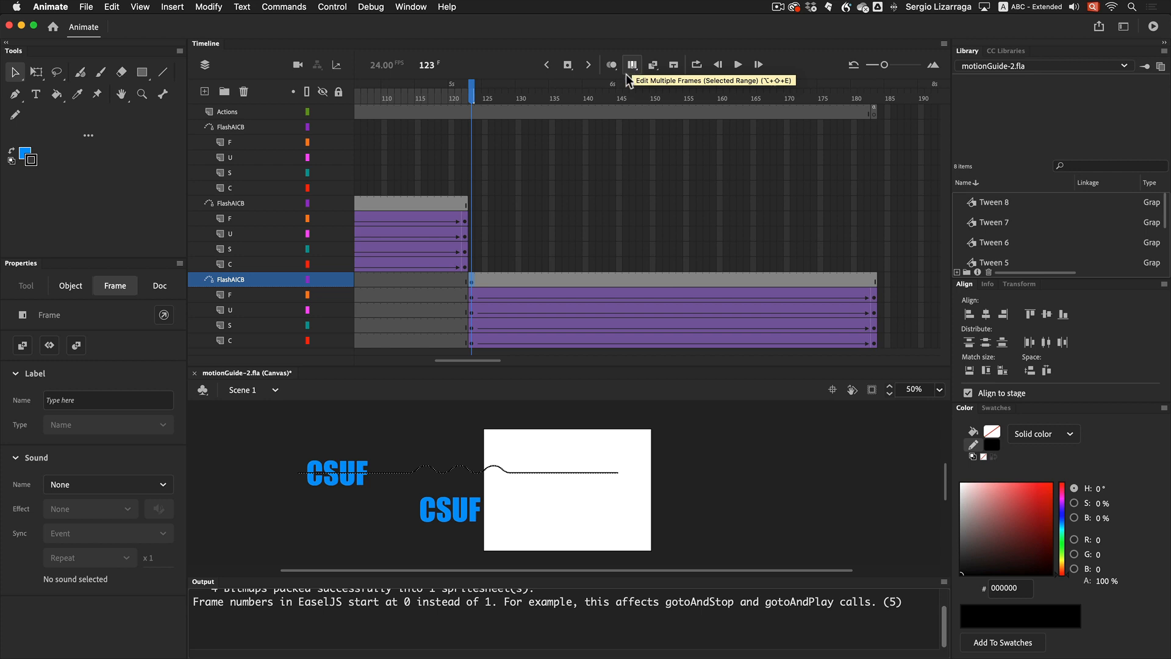
left_click_drag(471, 92, 884, 100)
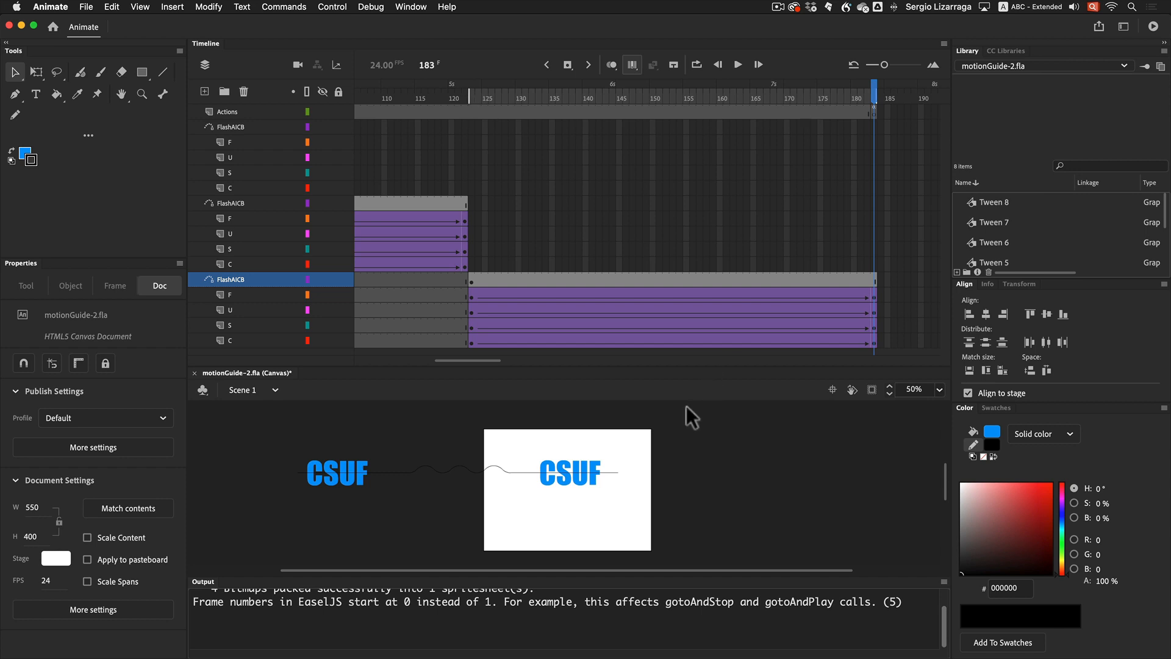
key("super+a")
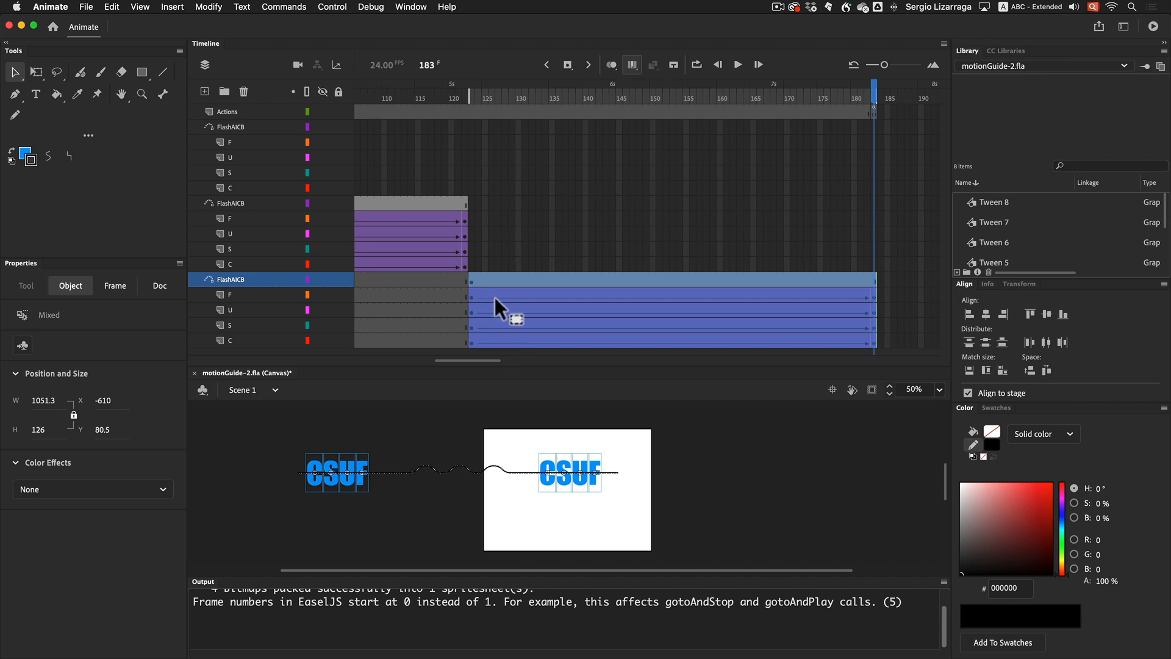
- Move the selected third-pass path and letters to X -614 and Y 116.5, and test the movie
key("shift+Down")
key("shift+Down")
key("Up")
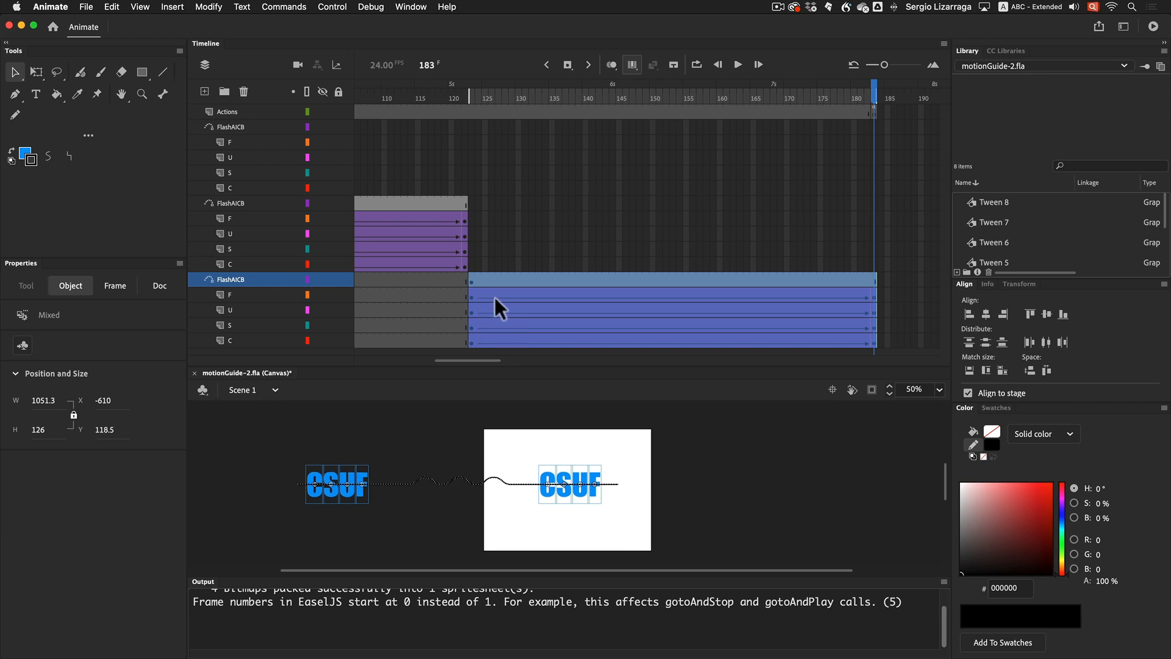
key("Up")
key("Up")
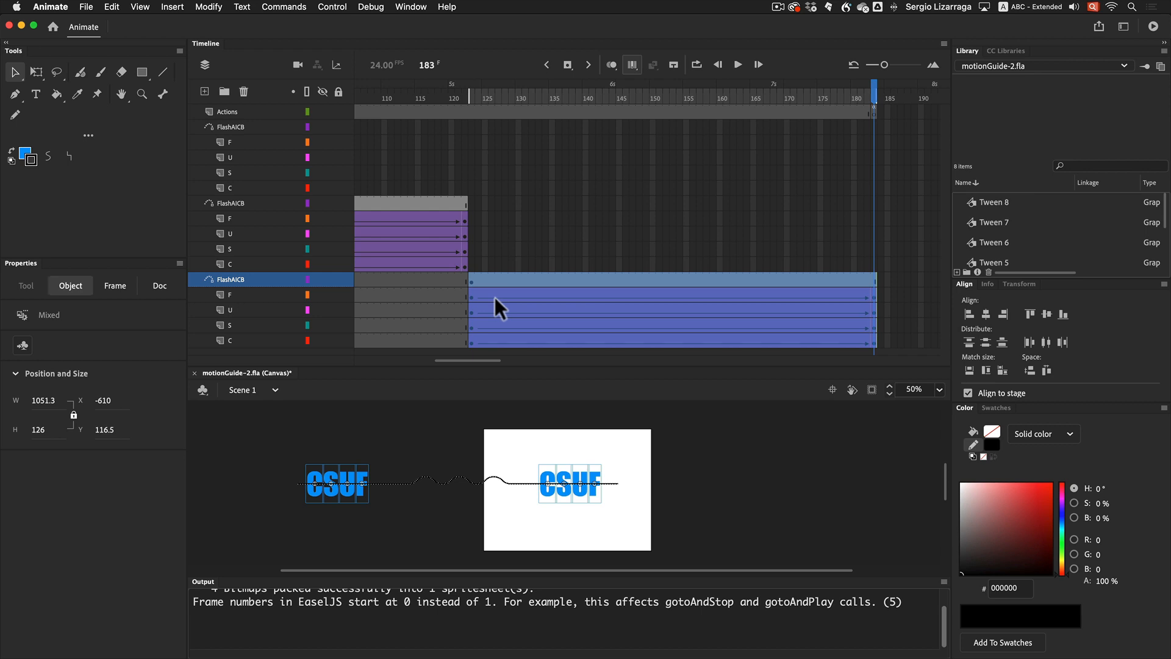
key("Left")
key("Left")
key("Left")
key("Left")
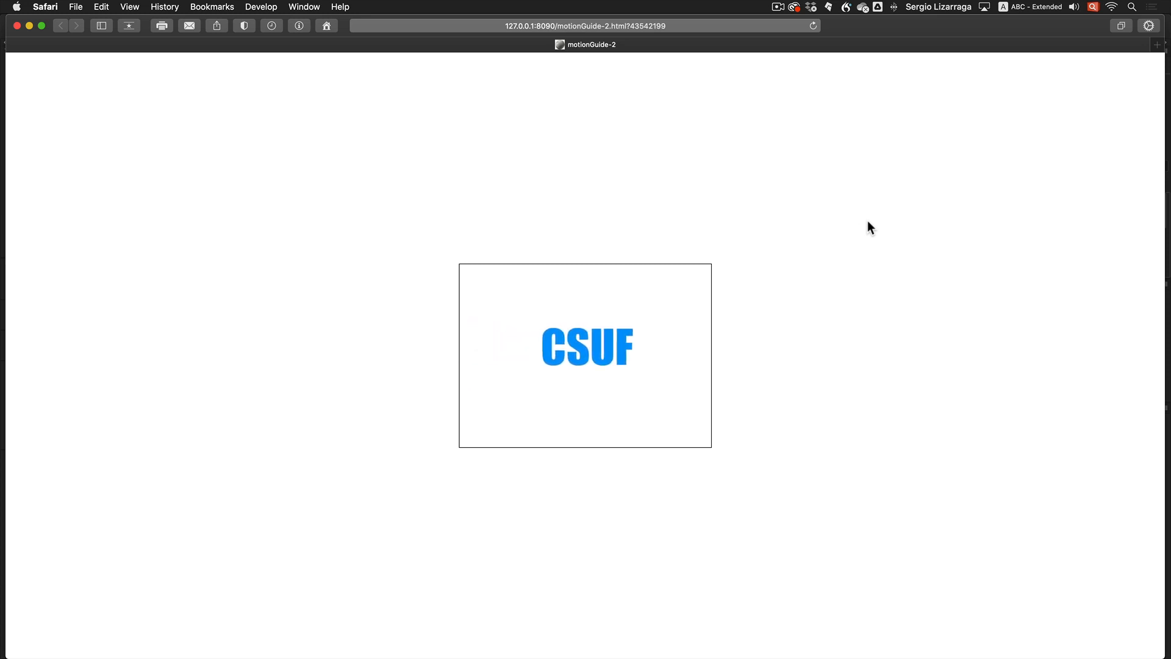
left_click(29, 26)
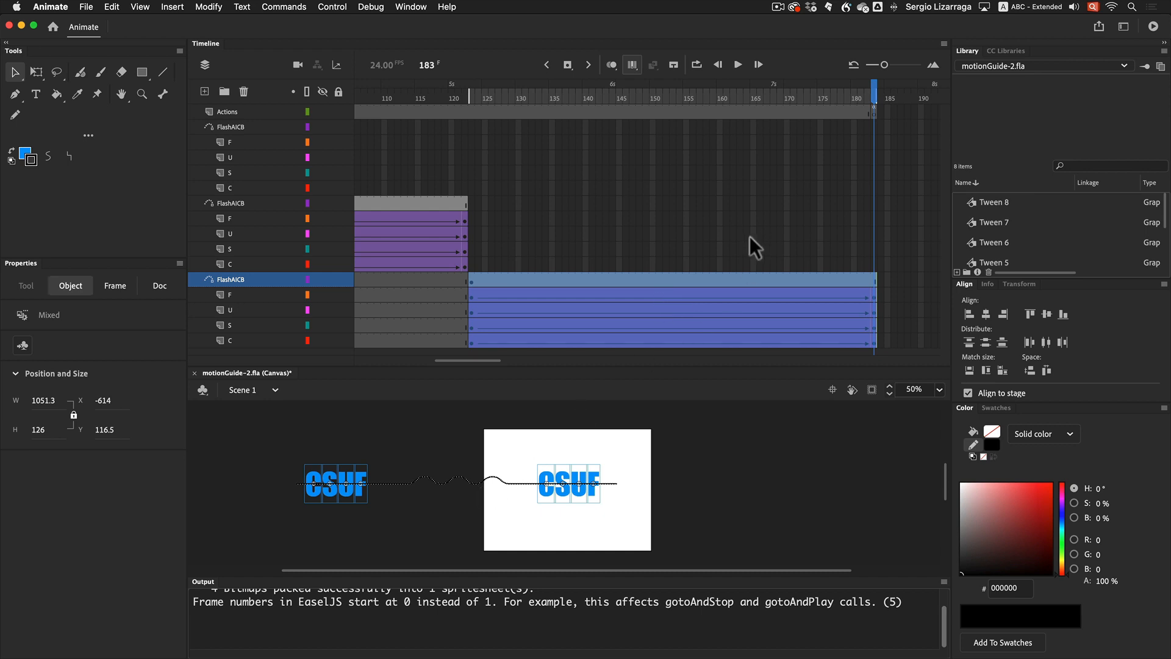
scroll(748, 236, "left", 5)
scroll(693, 237, "right", 3)
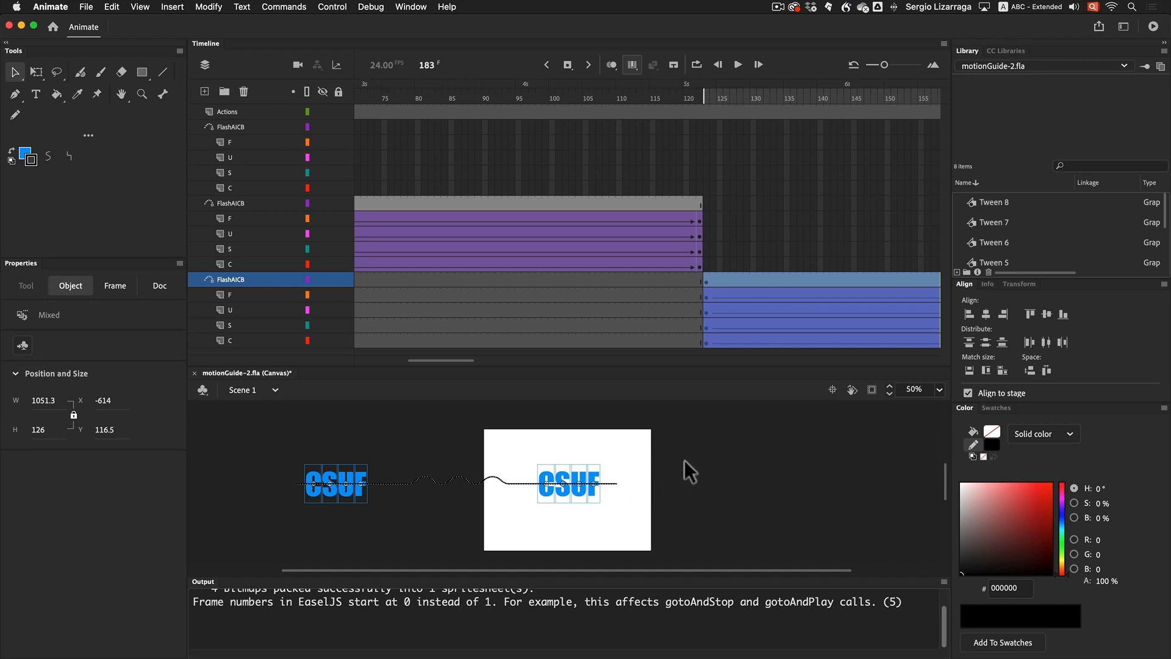
scroll(684, 460, "left", 5)
scroll(684, 462, "right", 3)
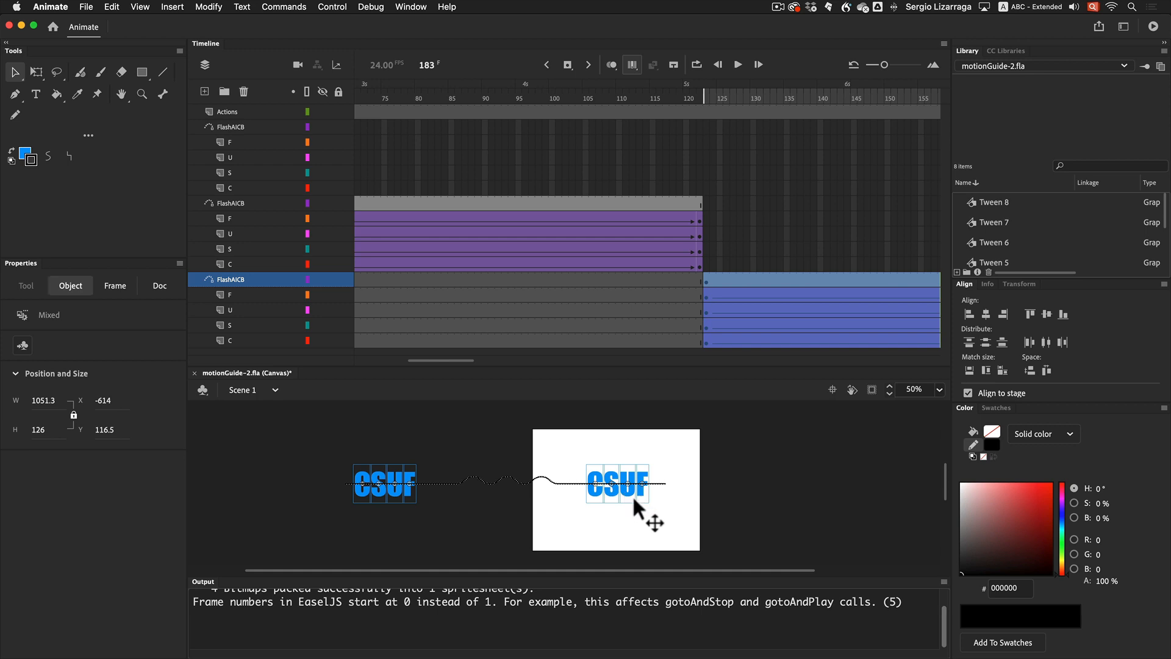
scroll(632, 496, "left", 3)
scroll(634, 502, "right", 6)
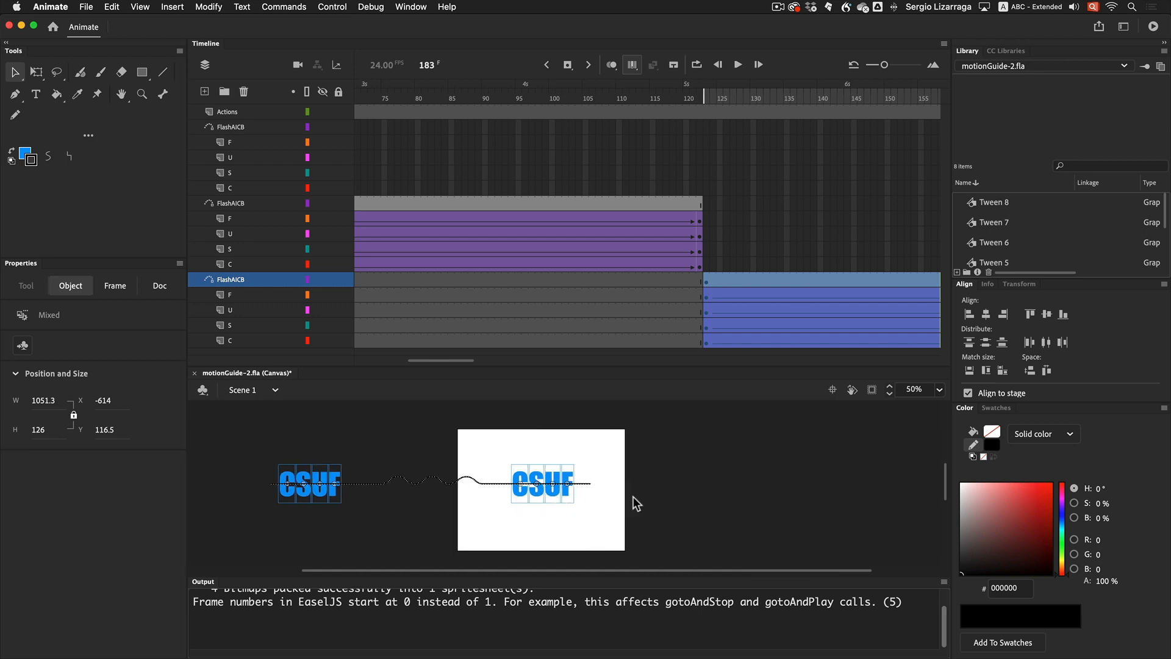
scroll(633, 499, "left", 3)
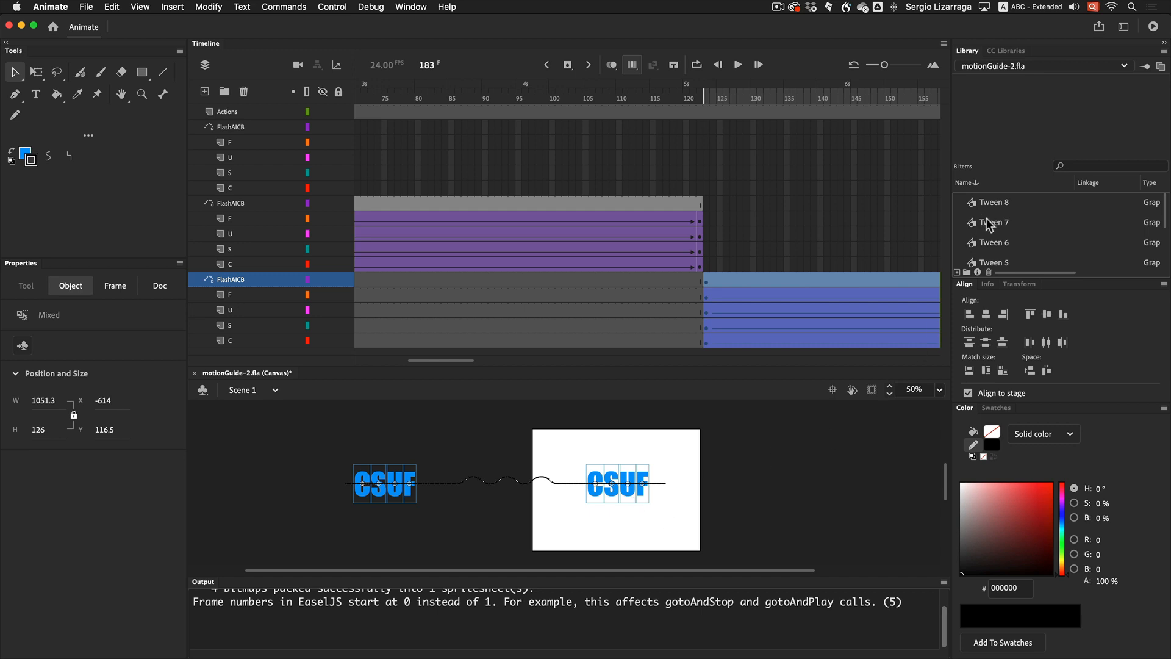
- Break apart the static text letters C and S into shapes inside the library symbols Tween 8 and Tween 7
left_click(991, 203)
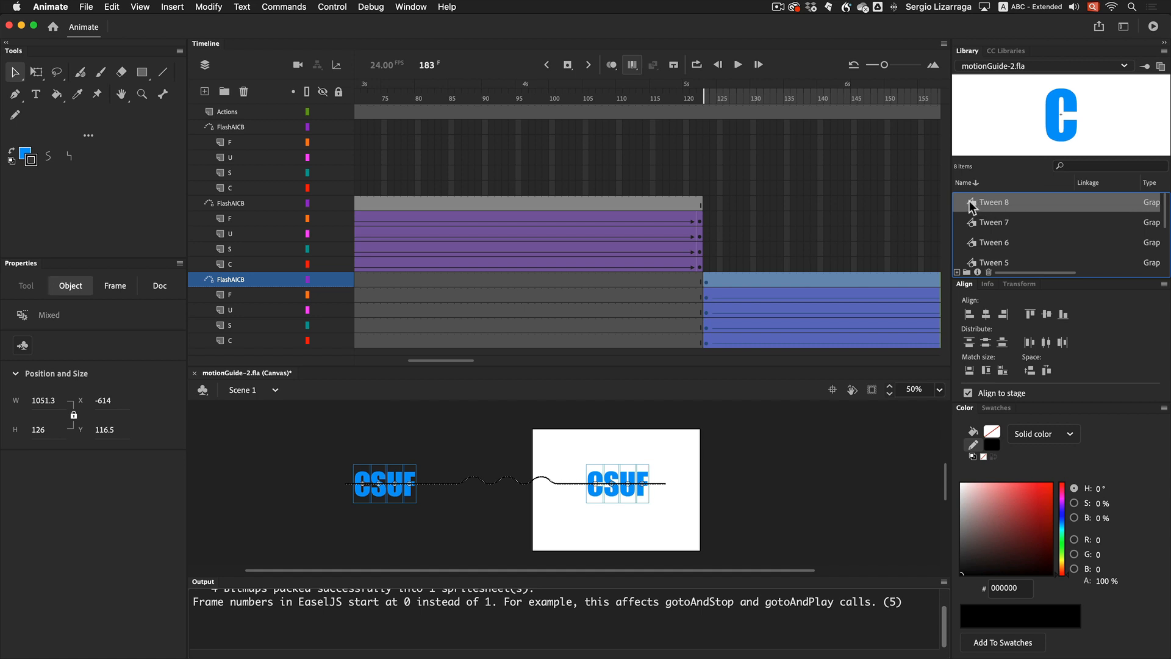
double_click(971, 206)
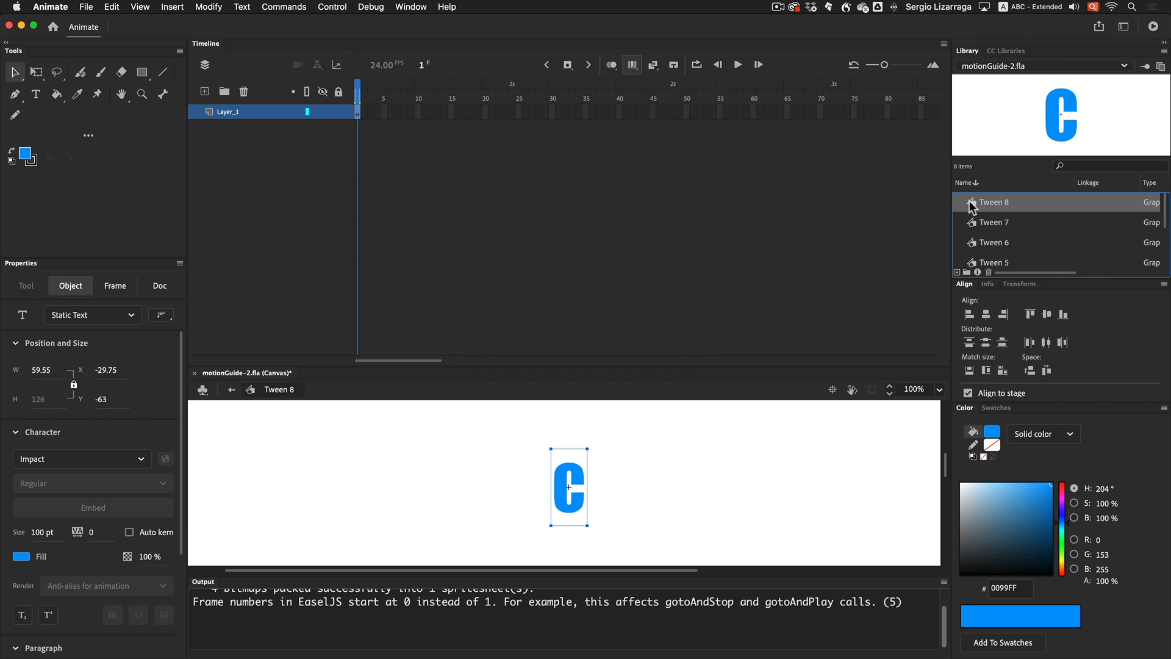
double_click(988, 224)
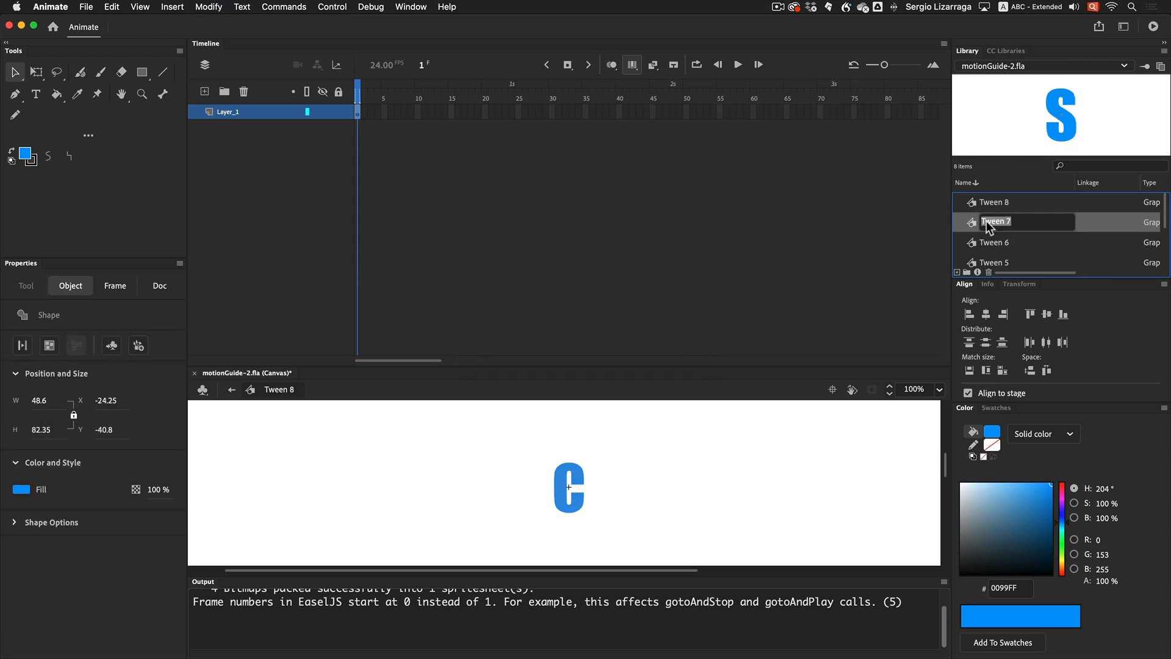
left_click(963, 223)
left_click(969, 224)
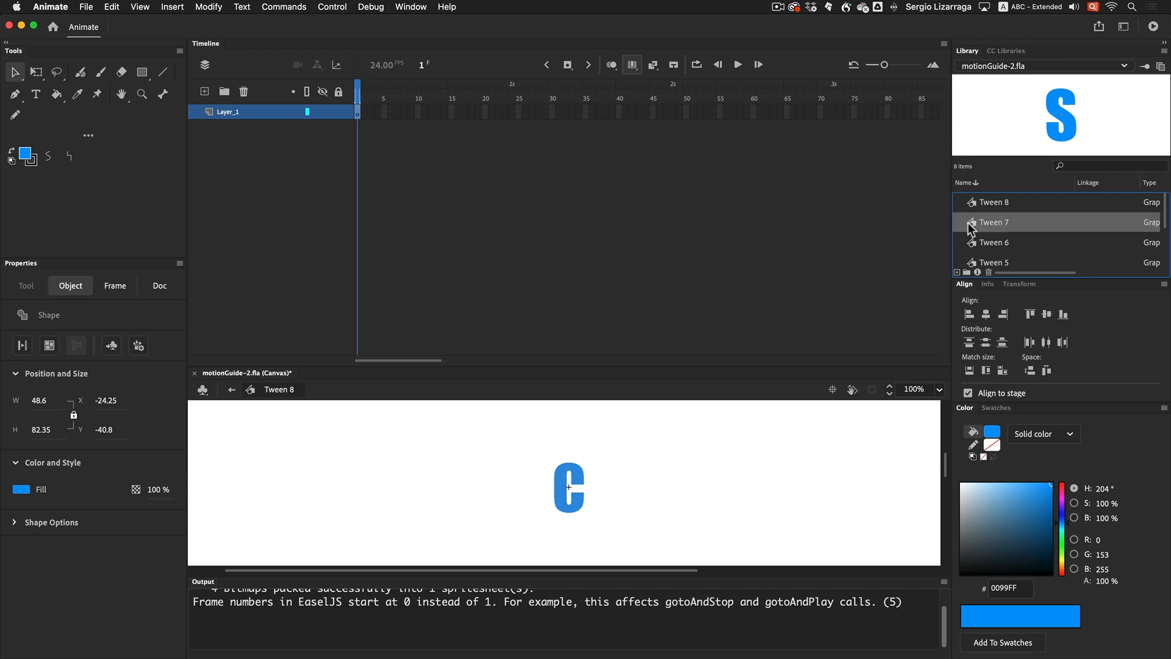
double_click(971, 224)
- Break apart the letters U and F into shapes inside the symbols Tween 6 and Tween 5
double_click(973, 244)
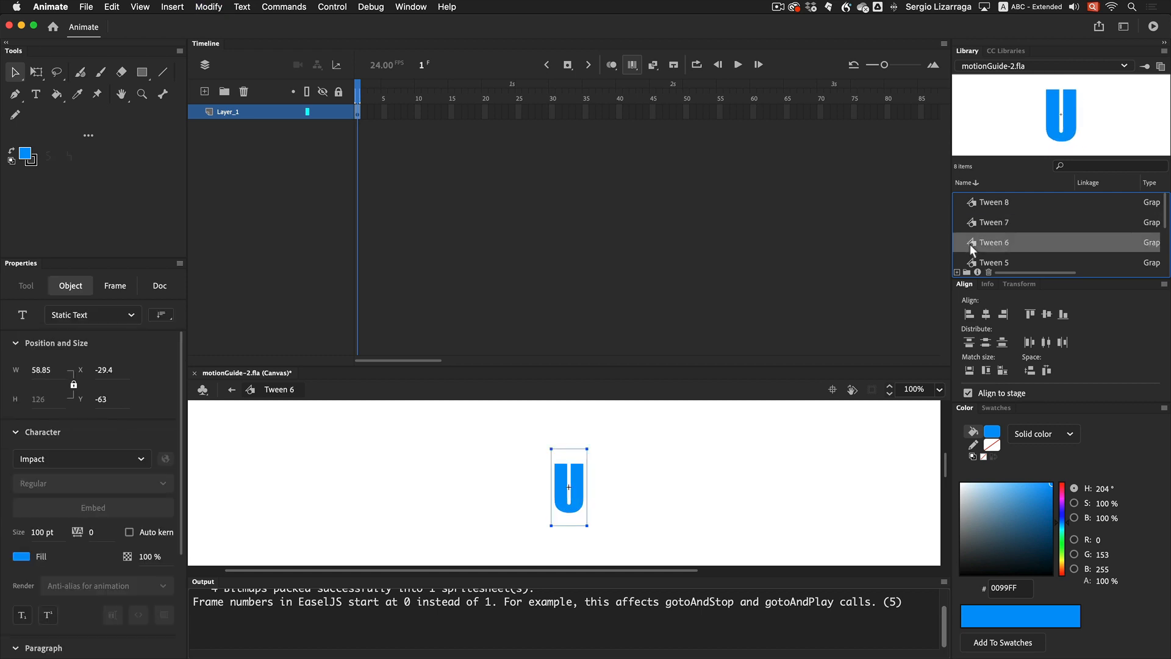
key("super+b")
left_click(974, 263)
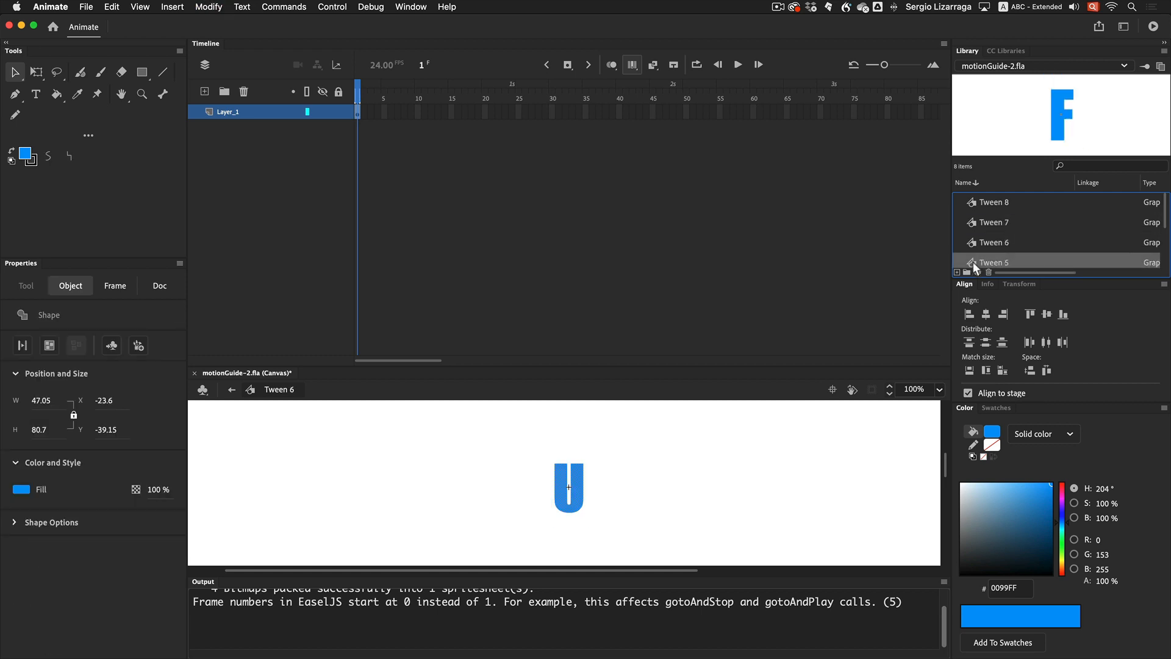
double_click(974, 263)
key("super+b")
- Break apart the letters C and S into shapes inside the symbols Tween 4 and Tween 3
scroll(974, 267, "down", 2)
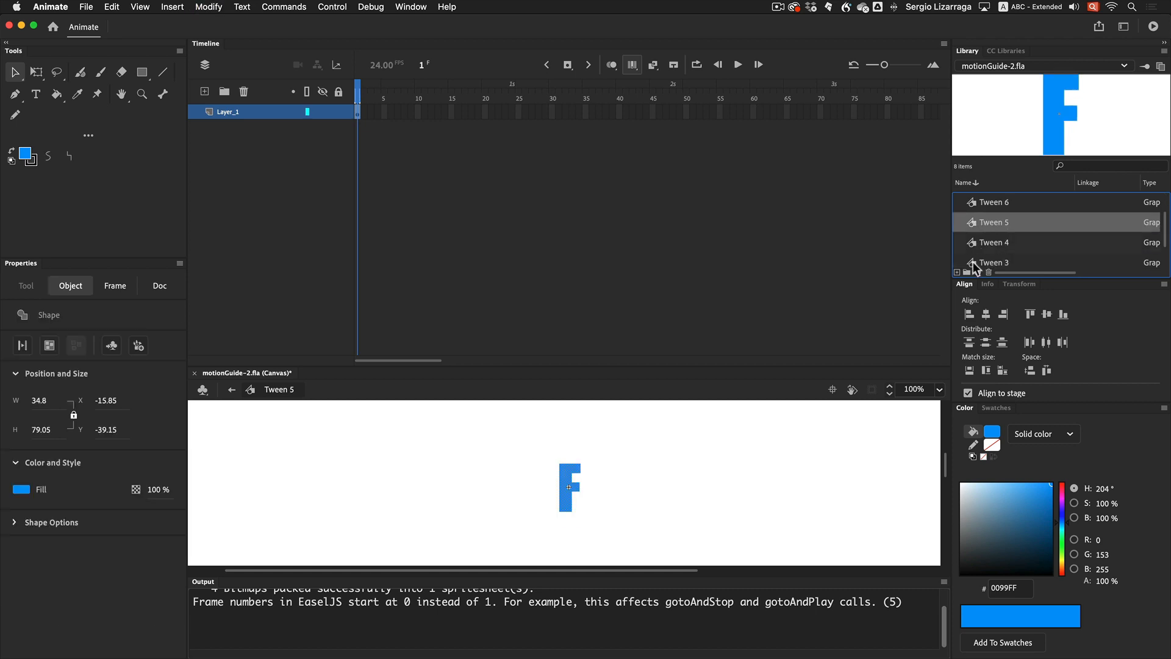
double_click(973, 245)
key("super+b")
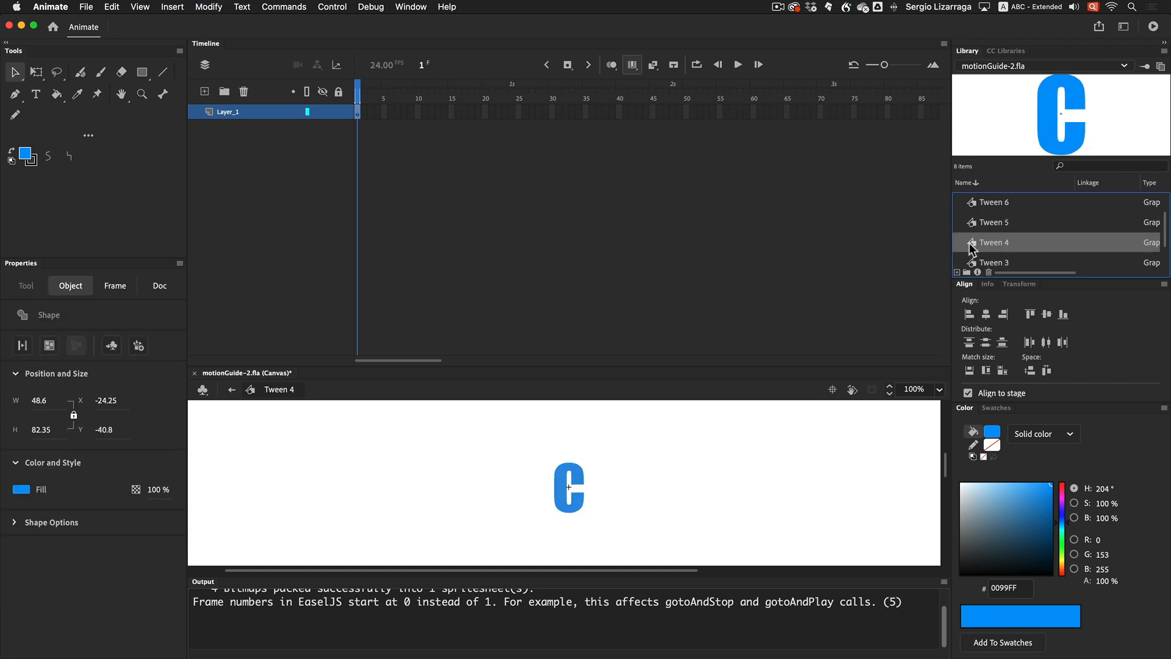
scroll(972, 247, "down", 2)
double_click(973, 219)
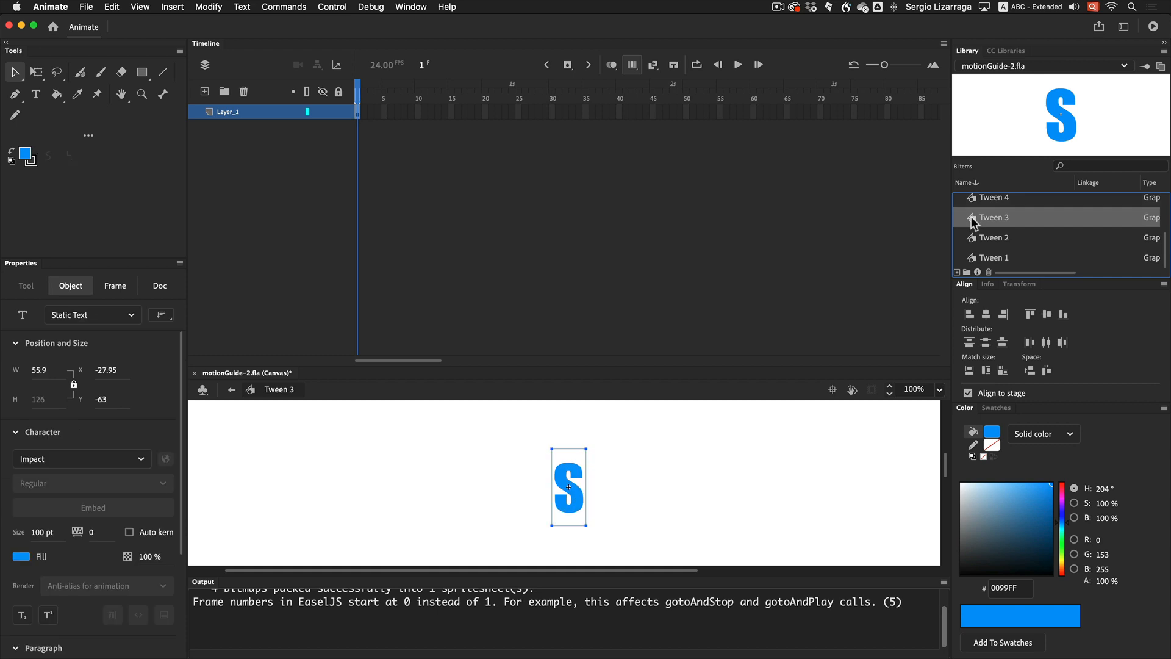
key("super+b")
- Break apart the letters U and F into shapes inside the symbols Tween 2 and Tween 1
double_click(973, 239)
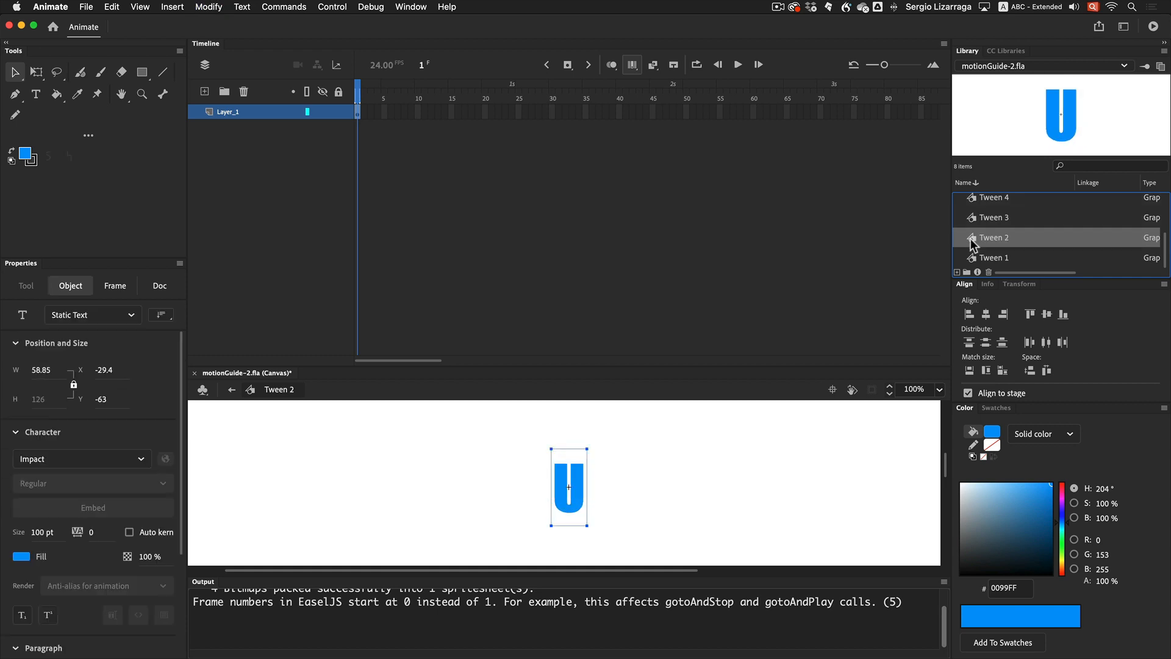
key("super+b")
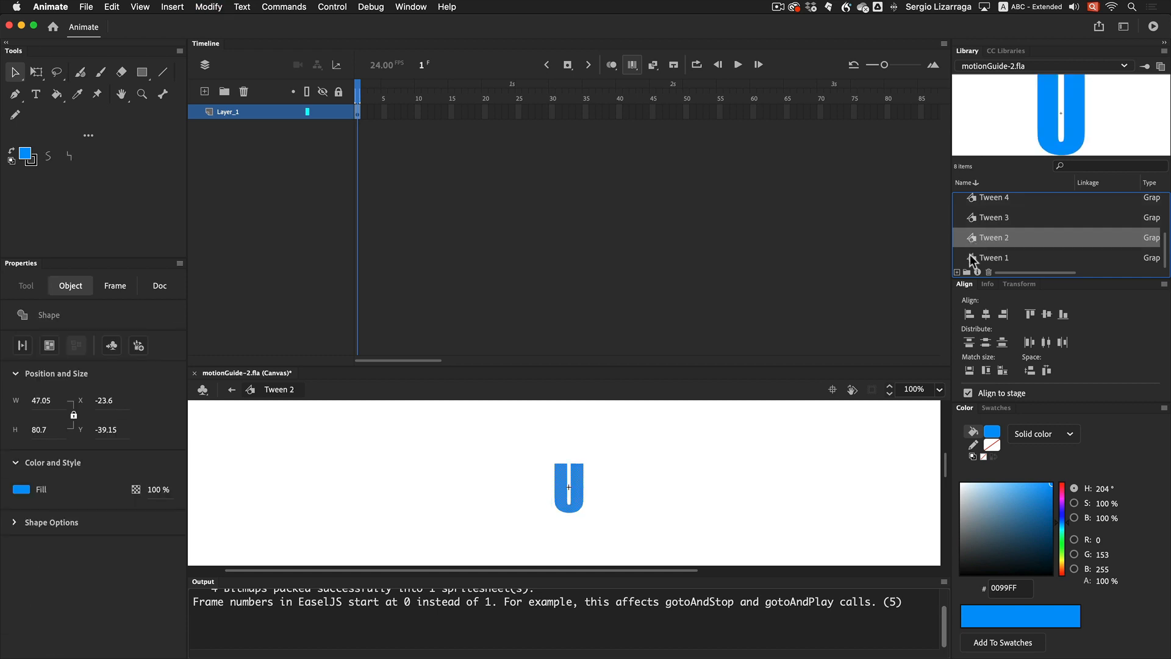
double_click(973, 259)
key("super+b")
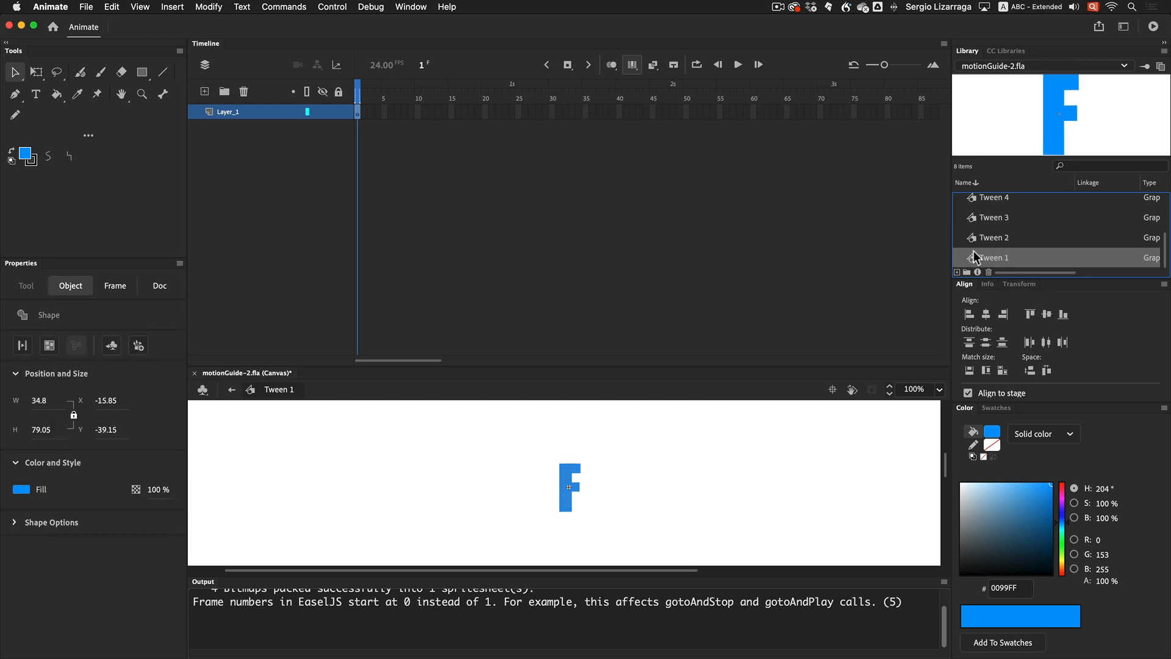
- Preview the Tween 8 symbol in the library and test the movie in the browser
scroll(975, 255, "up", 3)
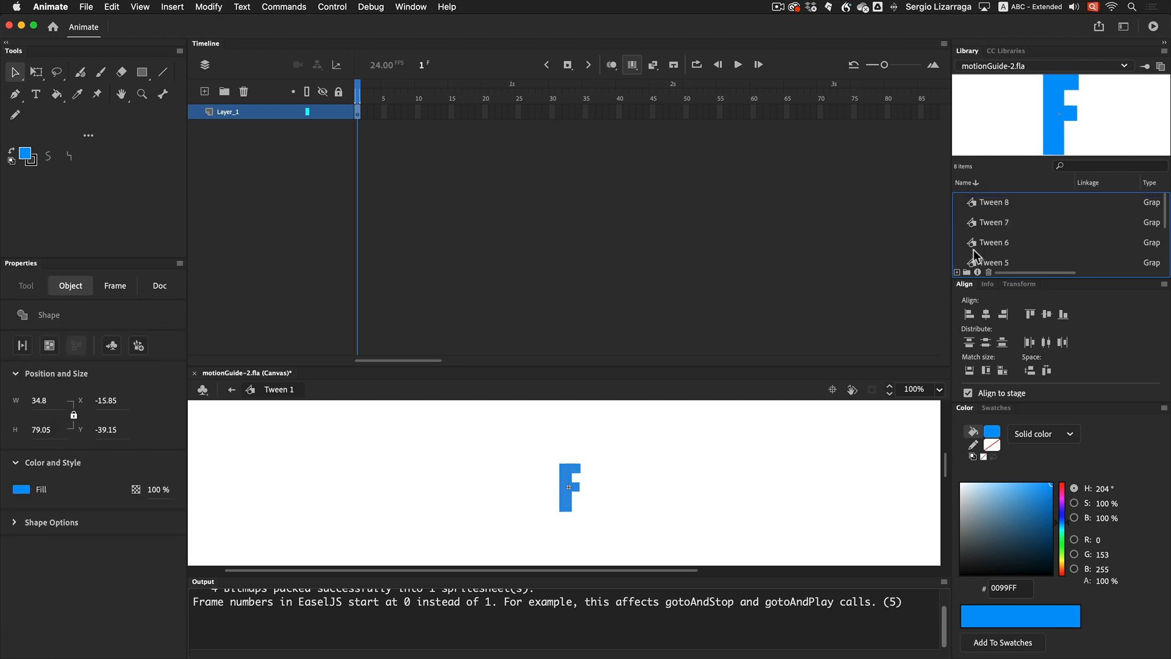
left_click(972, 204)
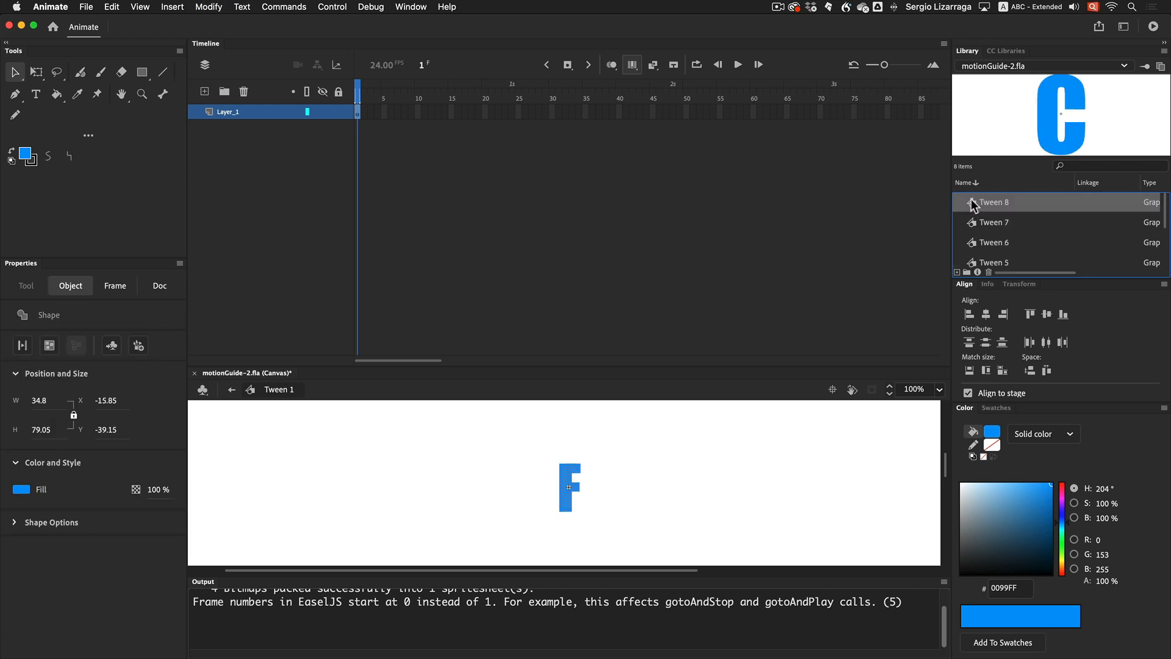
key("super+Return")
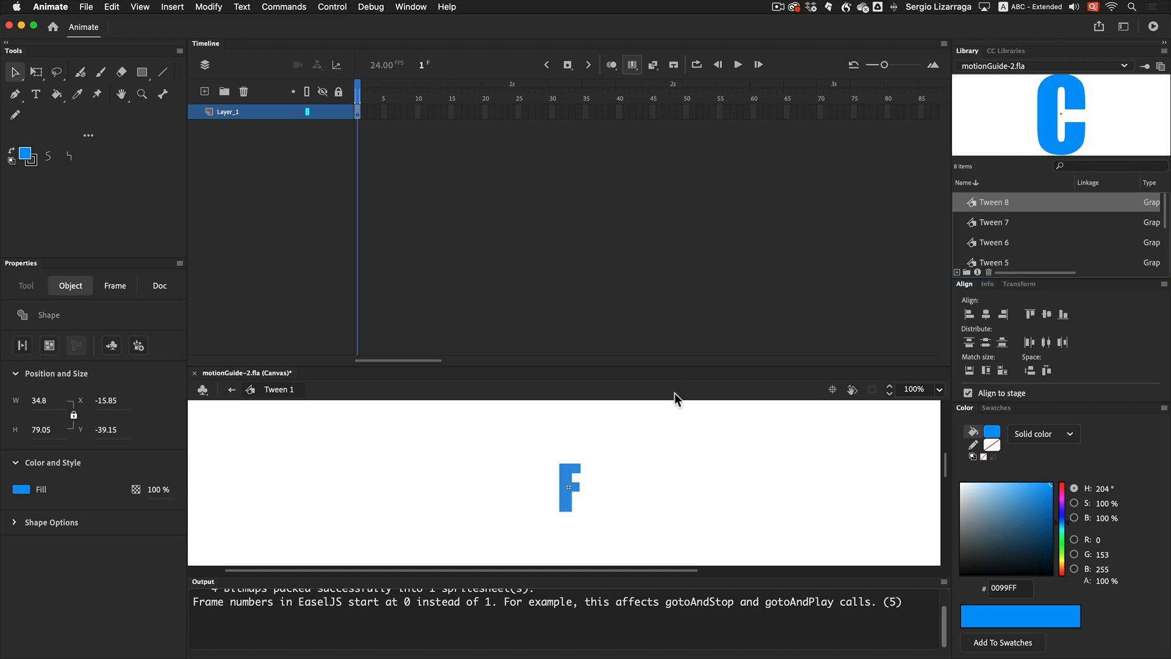